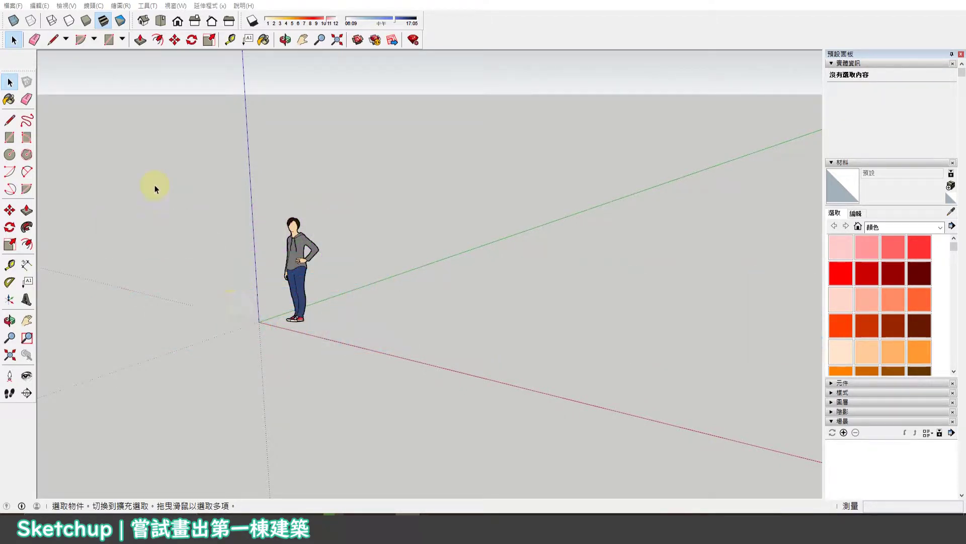
# Step: Draw a 350 × 350 cm rectangle face on the ground plane
pyautogui.click(10, 136)
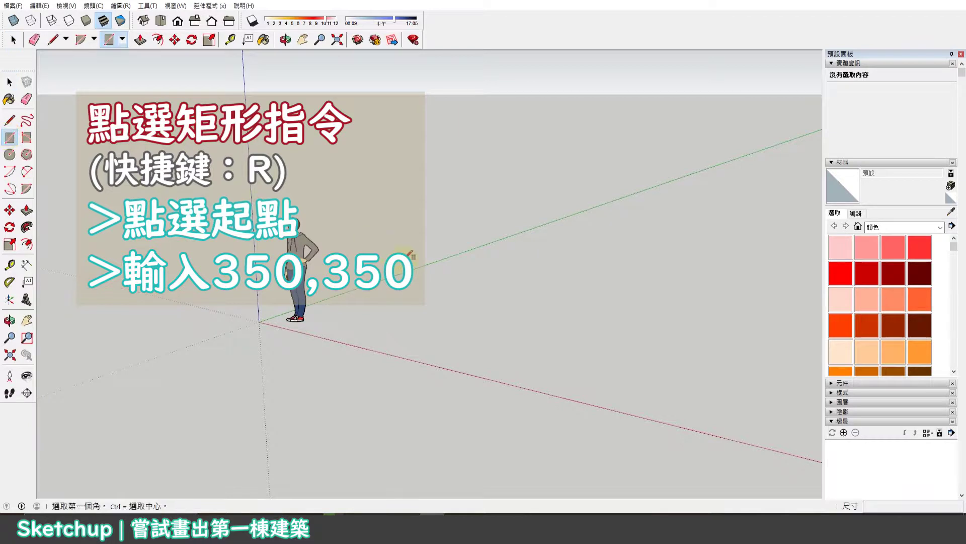
pyautogui.click(343, 330)
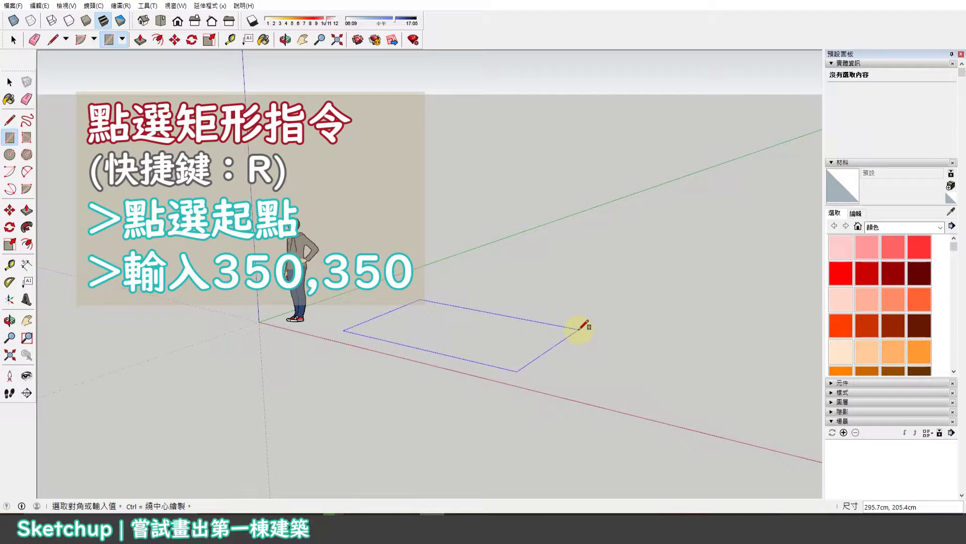
pyautogui.write('350,350')
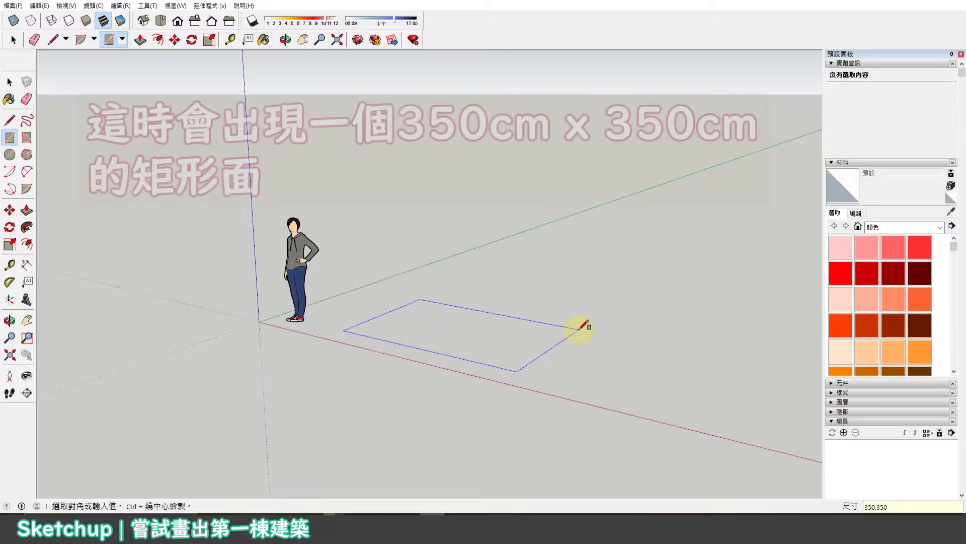
pyautogui.press('Return')
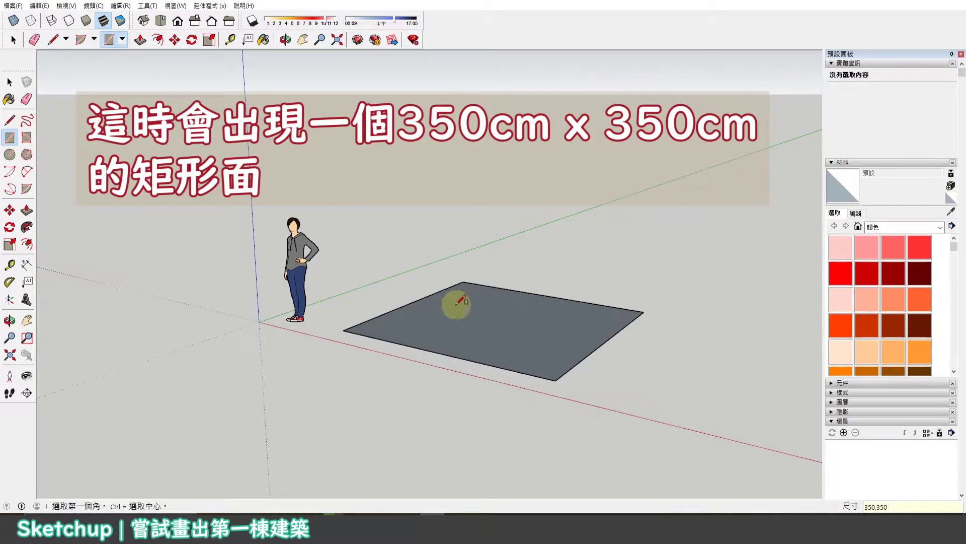
pyautogui.moveTo(448, 309)
pyautogui.mouseDown(button='middle')
pyautogui.moveTo(513, 302)
pyautogui.moveTo(547, 333)
pyautogui.moveTo(680, 340)
pyautogui.moveTo(619, 410)
pyautogui.moveTo(636, 371)
pyautogui.moveTo(518, 319)
pyautogui.mouseUp(button='middle')
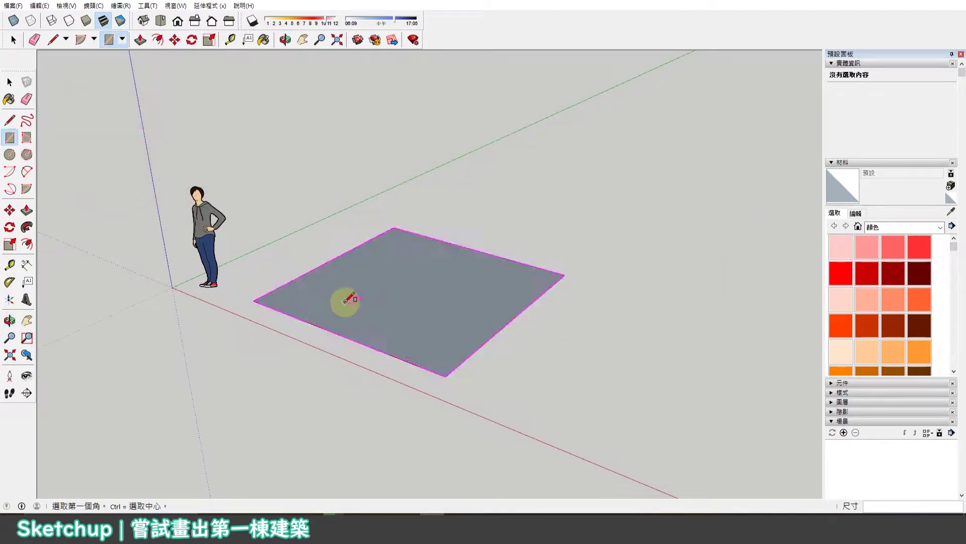
# Step: Push/Pull the square face up 250 cm into a box
pyautogui.click(28, 214)
pyautogui.click(424, 339)
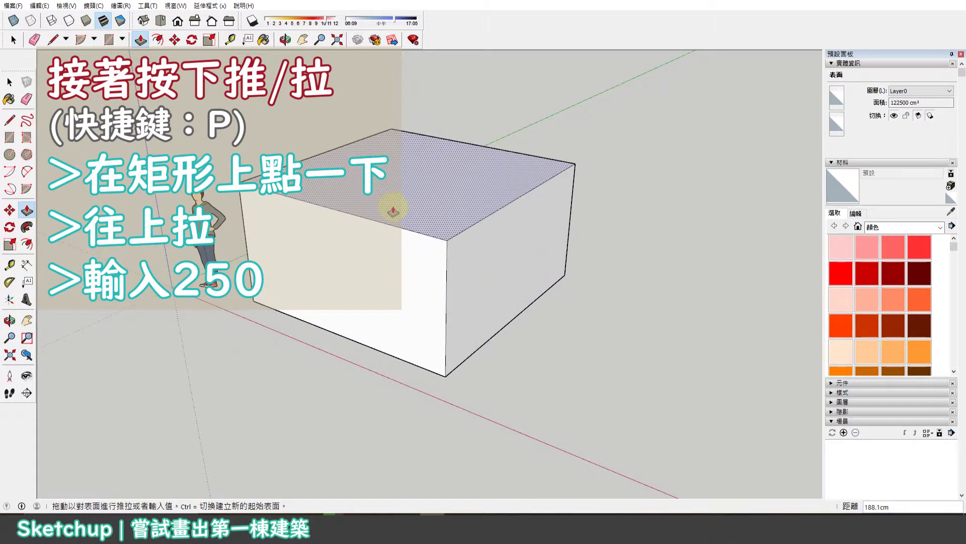
pyautogui.write('250')
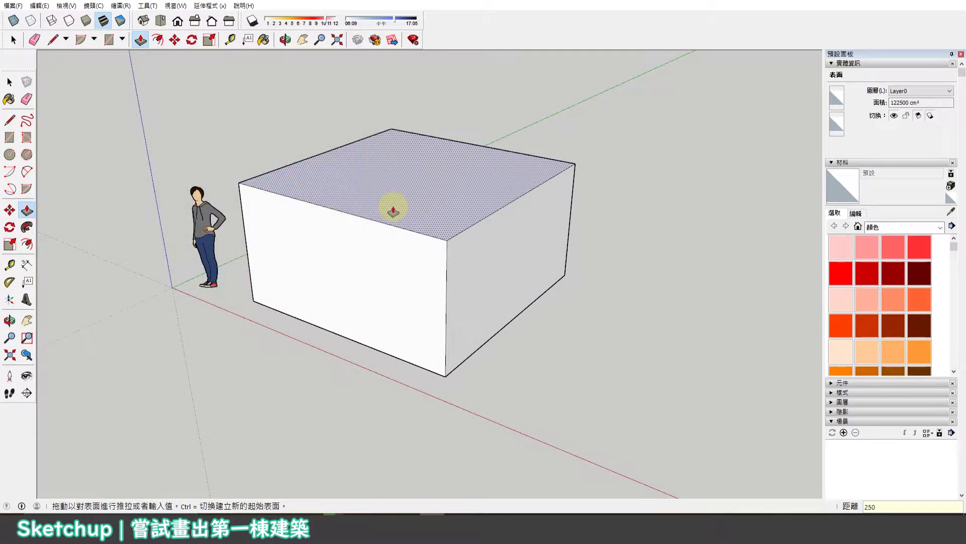
pyautogui.press('Return')
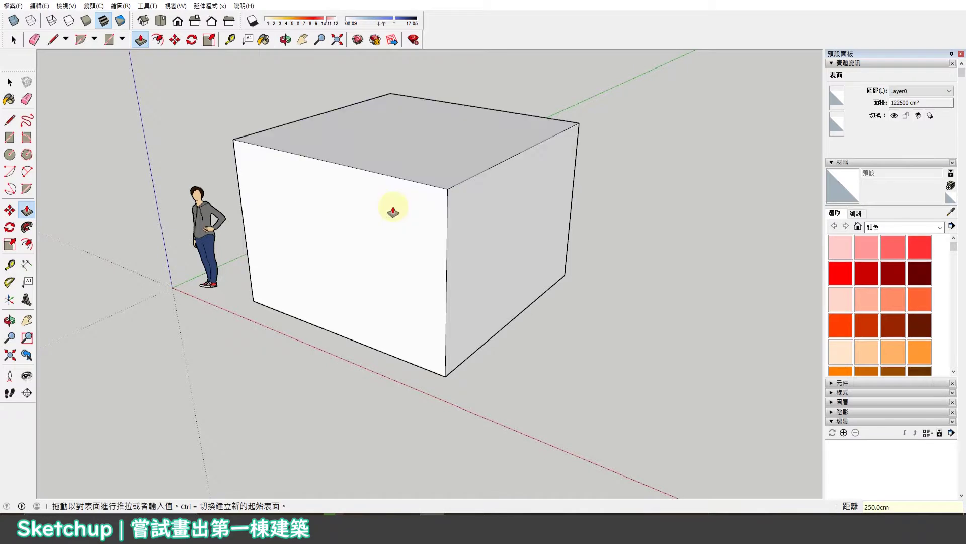
pyautogui.moveTo(473, 242)
pyautogui.mouseDown(button='middle')
pyautogui.moveTo(345, 179)
pyautogui.moveTo(379, 204)
pyautogui.mouseUp(button='middle')
pyautogui.moveTo(378, 204); pyautogui.dragTo(406, 267)
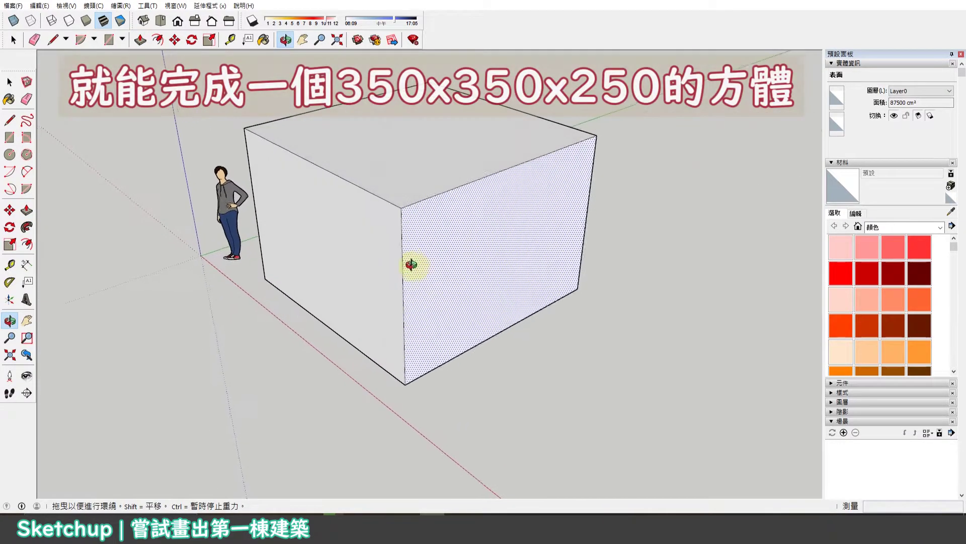
# Step: Orbit to a corner view and start pushing the box's side face inward
pyautogui.press('p')
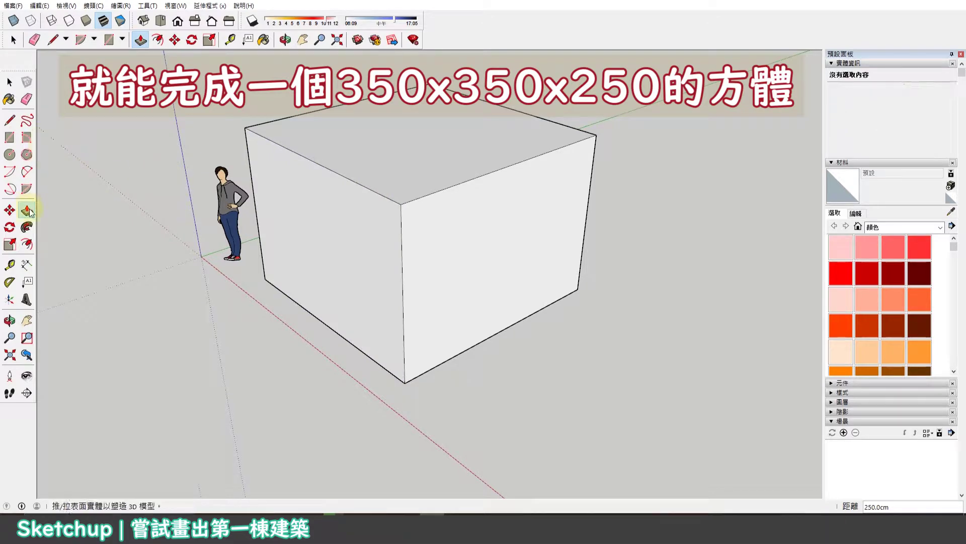
pyautogui.moveTo(497, 216); pyautogui.dragTo(205, 222, button='middle')
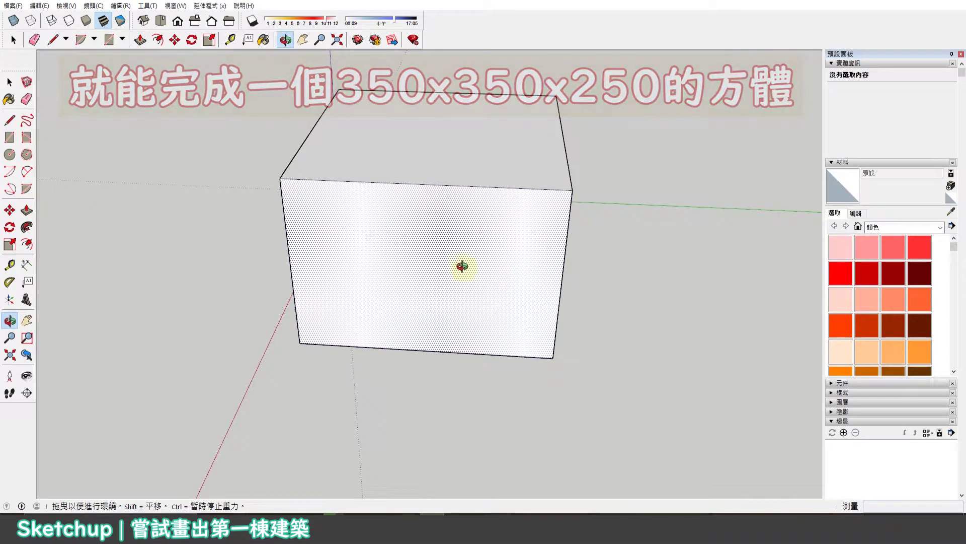
pyautogui.moveTo(472, 228)
pyautogui.mouseDown(button='middle')
pyautogui.moveTo(455, 225)
pyautogui.moveTo(464, 248)
pyautogui.moveTo(643, 268)
pyautogui.moveTo(655, 297)
pyautogui.moveTo(607, 218)
pyautogui.moveTo(528, 271)
pyautogui.mouseUp(button='middle')
pyautogui.click(528, 271)
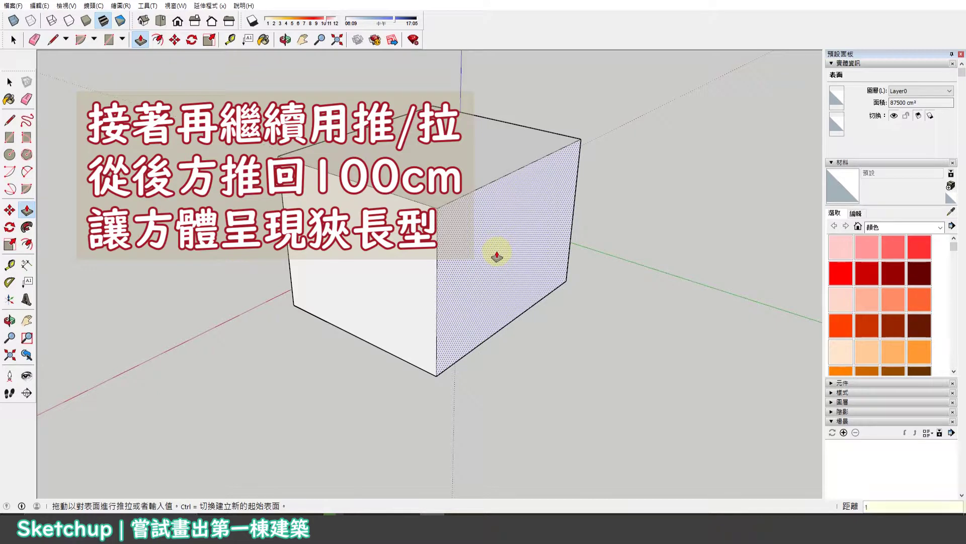
# Step: Push the side face back 100 cm to narrow the box
pyautogui.write('00')
pyautogui.press('Return')
pyautogui.moveTo(496, 254)
pyautogui.mouseDown(button='middle')
pyautogui.moveTo(460, 242)
pyautogui.moveTo(485, 323)
pyautogui.moveTo(683, 225)
pyautogui.moveTo(448, 257)
pyautogui.moveTo(535, 252)
pyautogui.moveTo(180, 112)
pyautogui.mouseUp(button='middle')
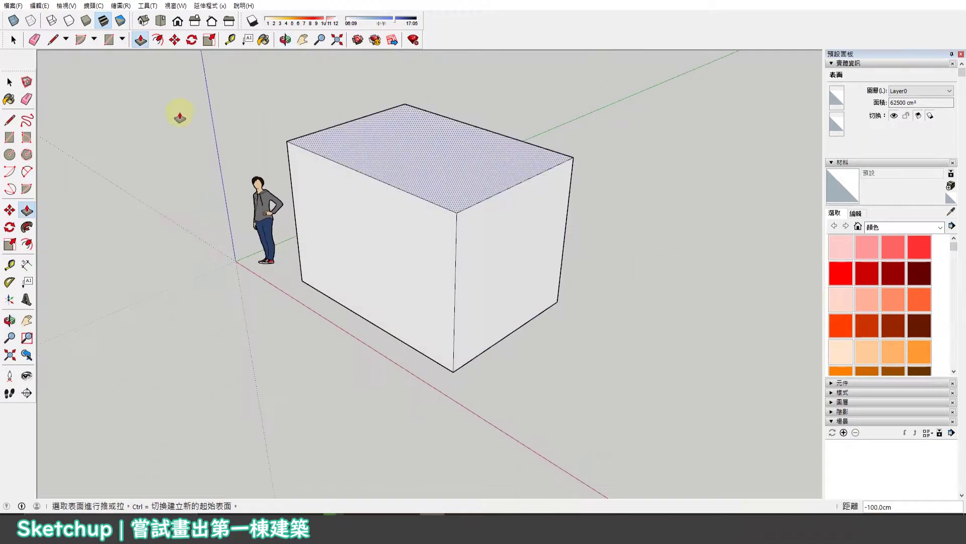
# Step: Draw a line across the top face between the edge midpoints and select it
pyautogui.click(12, 120)
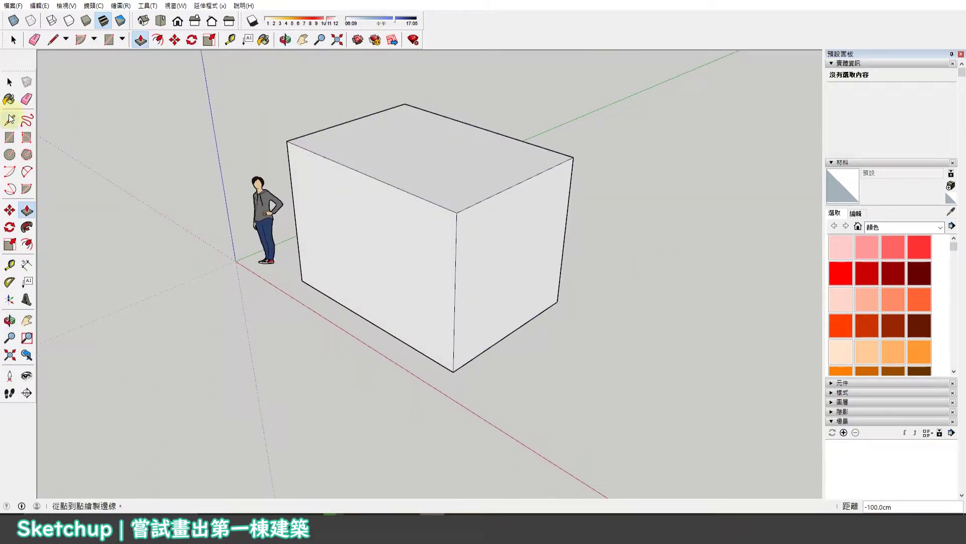
pyautogui.click(349, 121)
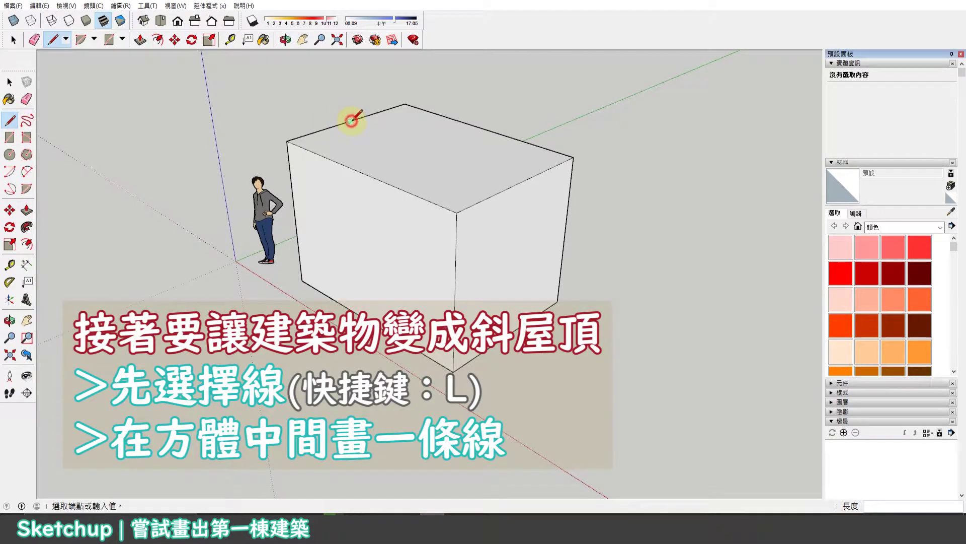
pyautogui.click(521, 182)
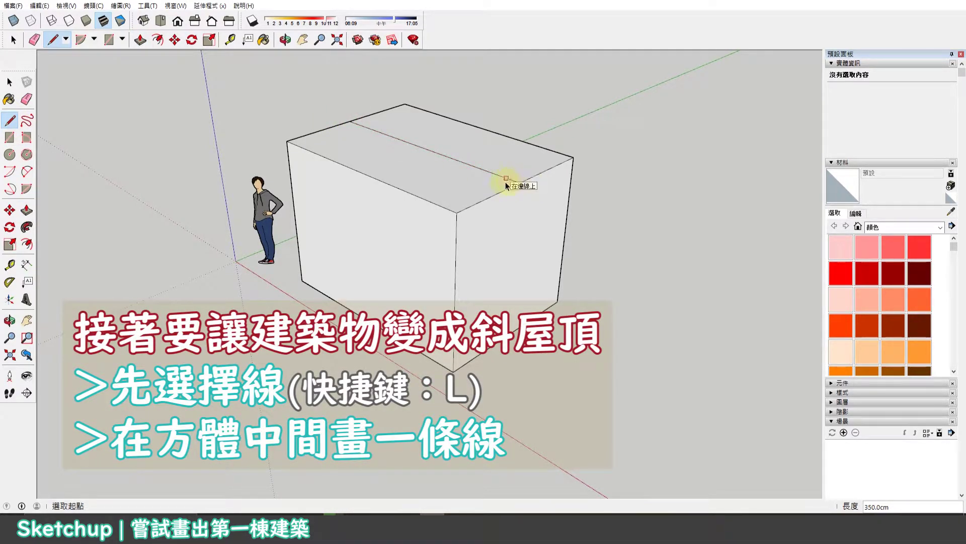
pyautogui.press('space')
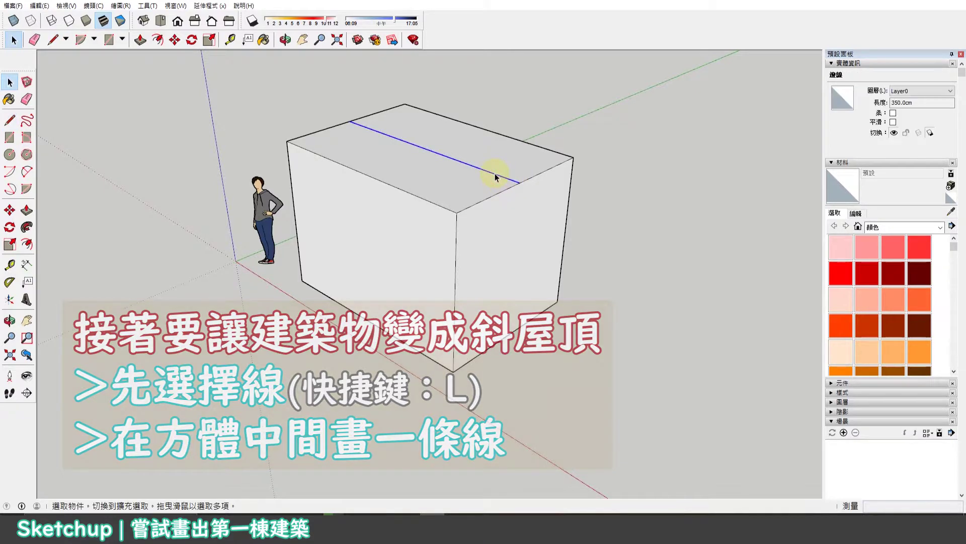
pyautogui.click(495, 174)
# Step: Move the selected middle line up 100 cm to form the gable ridge
pyautogui.press('m')
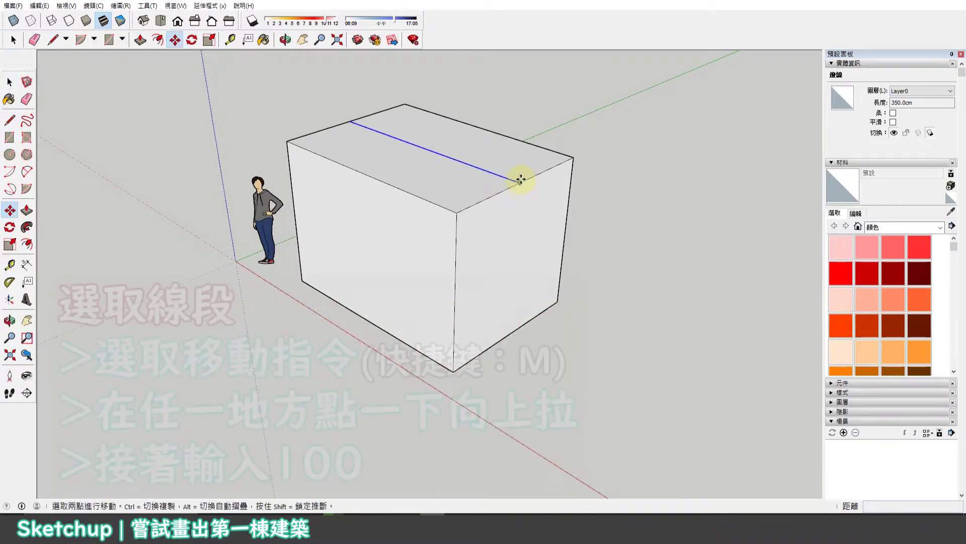
pyautogui.moveTo(517, 186); pyautogui.dragTo(526, 111)
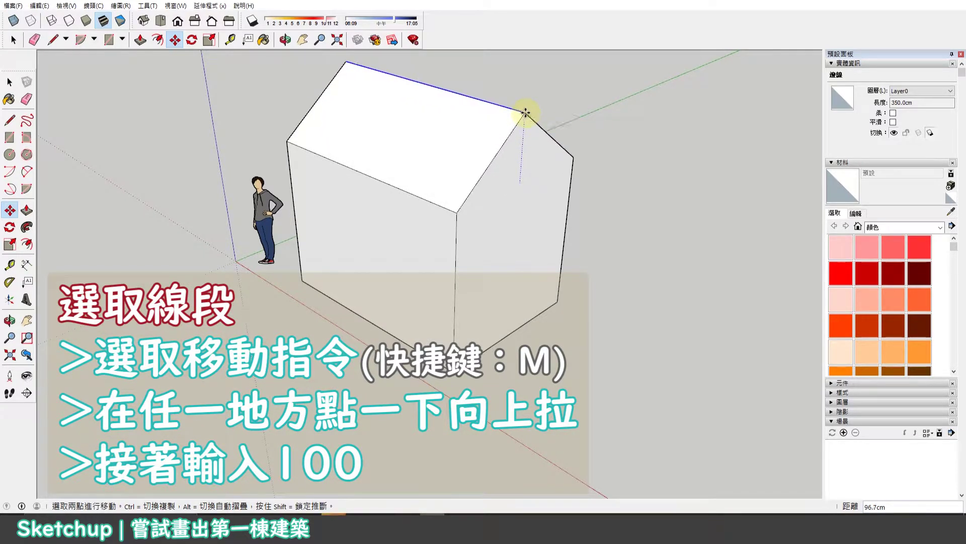
pyautogui.write('100')
pyautogui.press('Return')
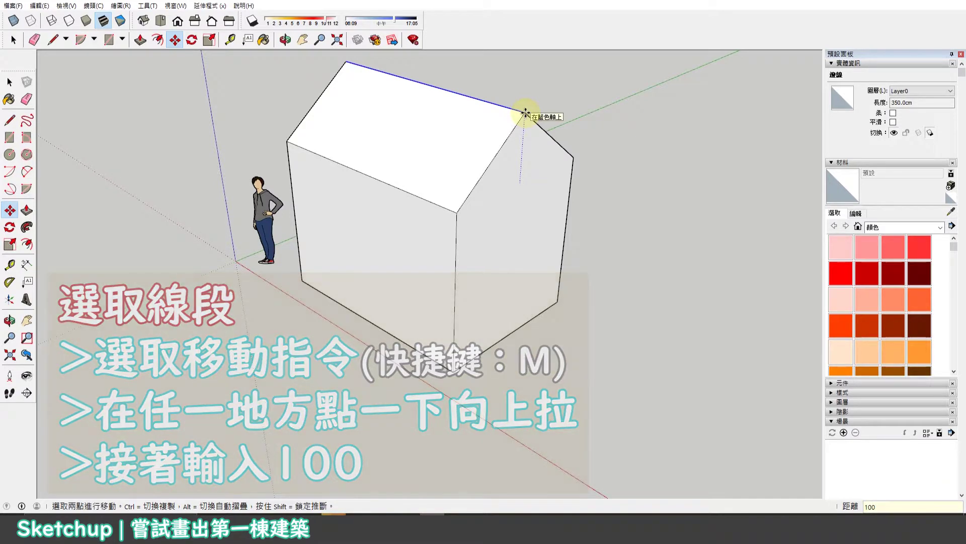
pyautogui.moveTo(559, 188)
pyautogui.mouseDown(button='middle')
pyautogui.moveTo(399, 162)
pyautogui.moveTo(471, 171)
pyautogui.mouseUp(button='middle')
pyautogui.moveTo(472, 171)
pyautogui.mouseDown()
pyautogui.moveTo(492, 161)
pyautogui.moveTo(492, 209)
pyautogui.moveTo(367, 242)
pyautogui.moveTo(385, 233)
pyautogui.moveTo(485, 237)
pyautogui.mouseUp()
pyautogui.press('space')
pyautogui.press('o')
pyautogui.moveTo(491, 270)
pyautogui.mouseDown()
pyautogui.moveTo(524, 200)
pyautogui.moveTo(517, 270)
pyautogui.moveTo(496, 291)
pyautogui.mouseUp()
pyautogui.press('space')
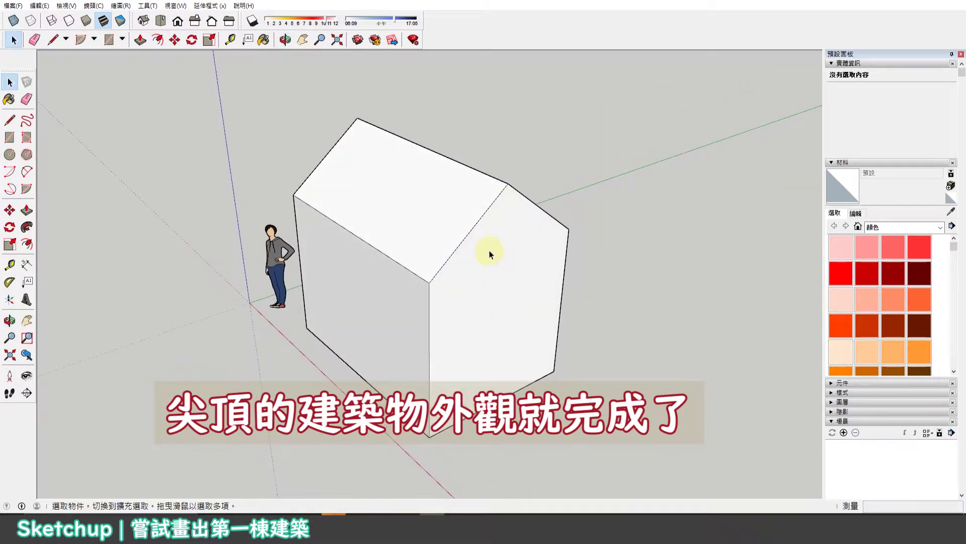
pyautogui.press('r')
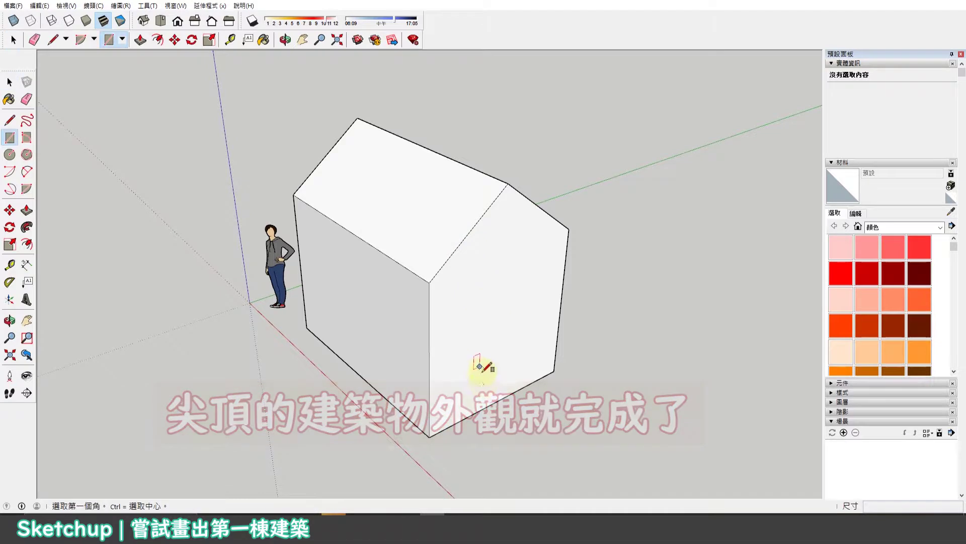
# Step: Draw a vertical line from the wall's bottom edge to the ridge, then across the roof base
pyautogui.click(10, 120)
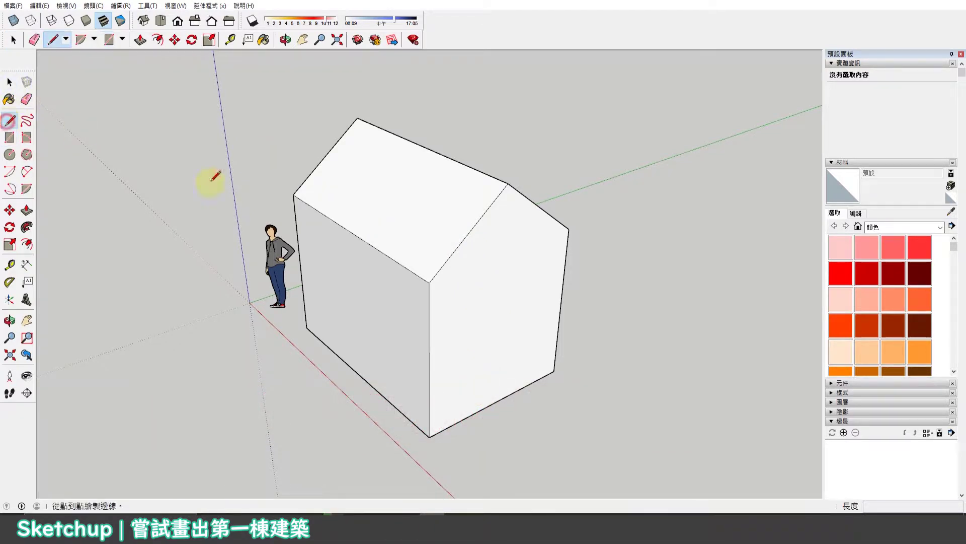
pyautogui.click(496, 401)
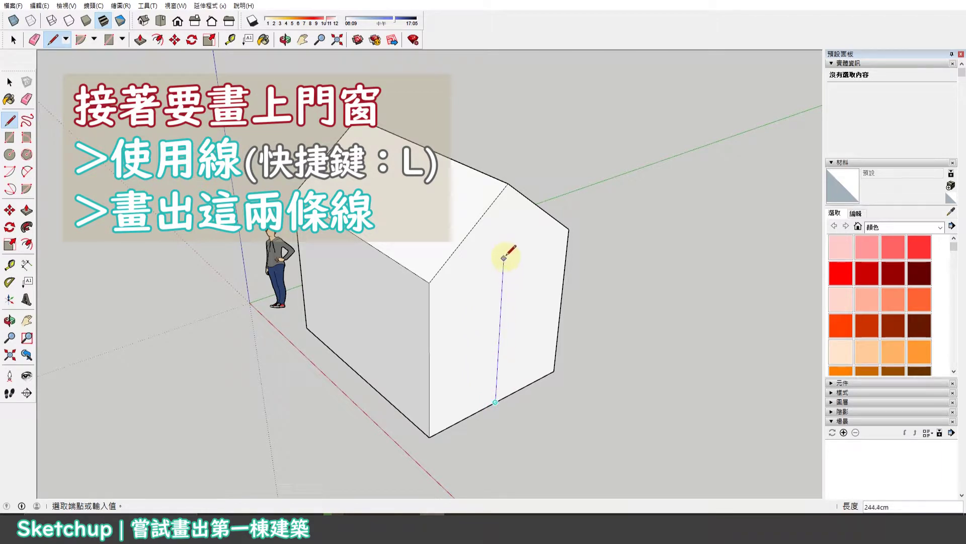
pyautogui.click(508, 187)
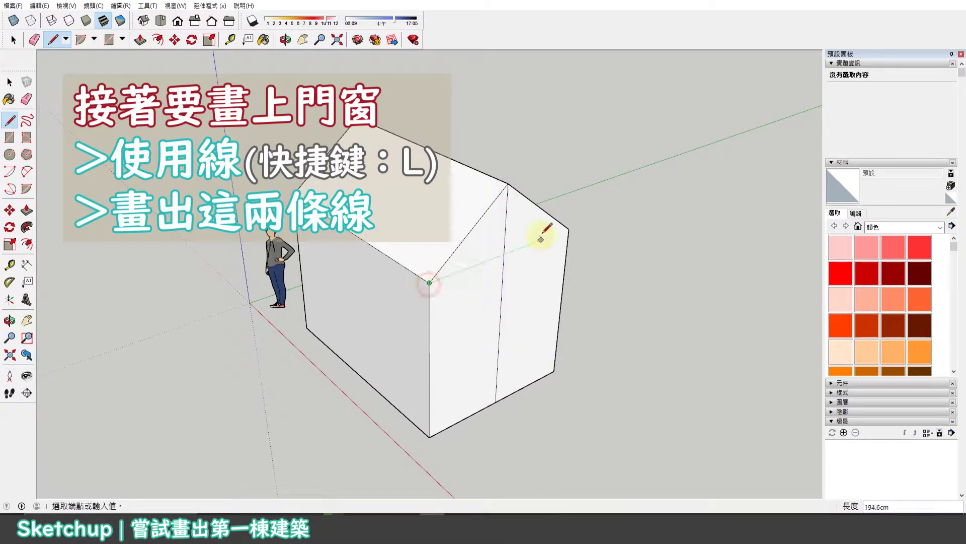
pyautogui.click(569, 228)
pyautogui.press('space')
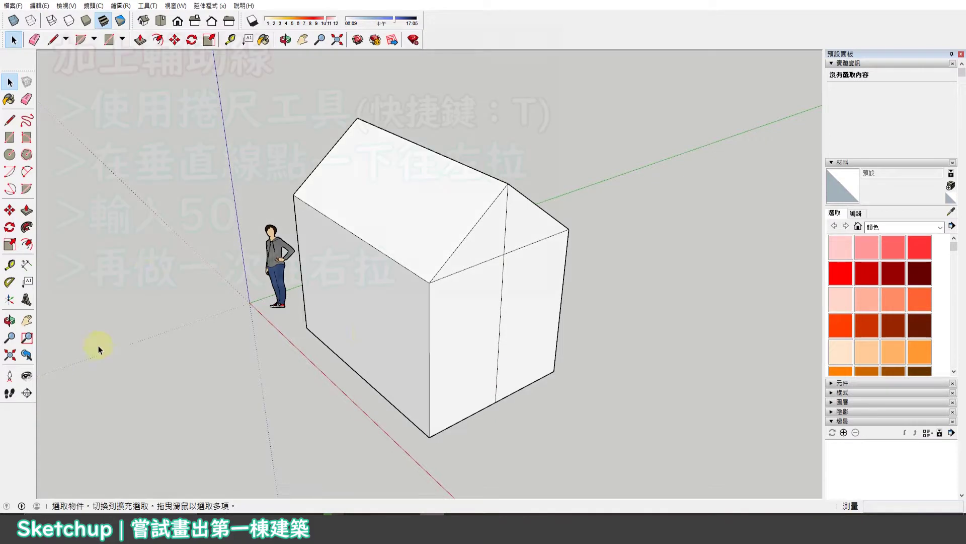
# Step: Place Tape Measure guides 50 cm left and right of the centre line and 50 cm below the roof base
pyautogui.press('t')
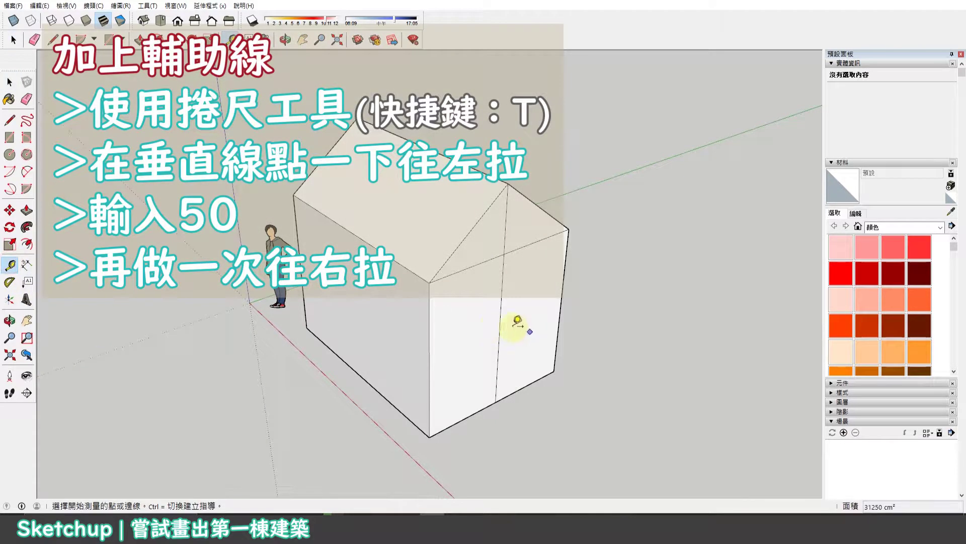
pyautogui.click(499, 324)
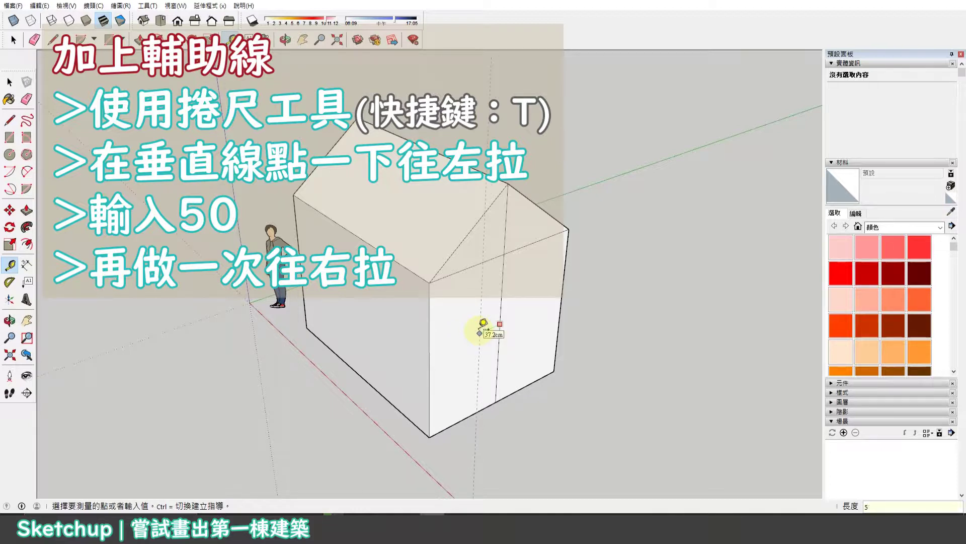
pyautogui.write('0')
pyautogui.press('Return')
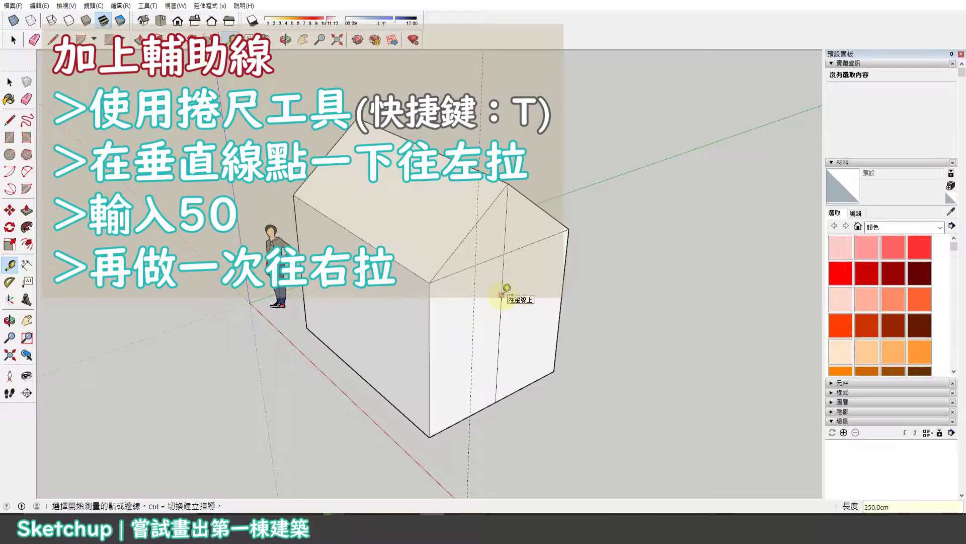
pyautogui.click(501, 295)
pyautogui.write('5')
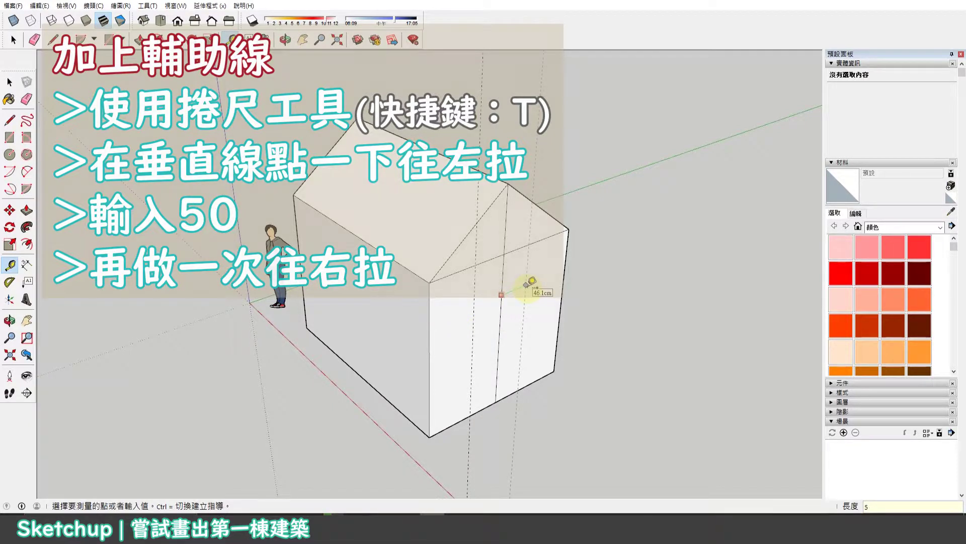
pyautogui.write('0')
pyautogui.press('Return')
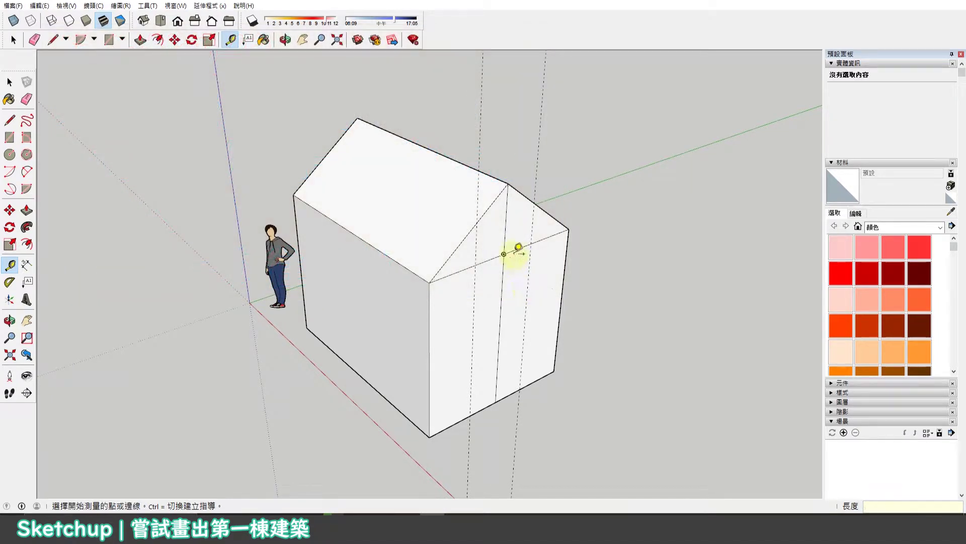
pyautogui.click(513, 250)
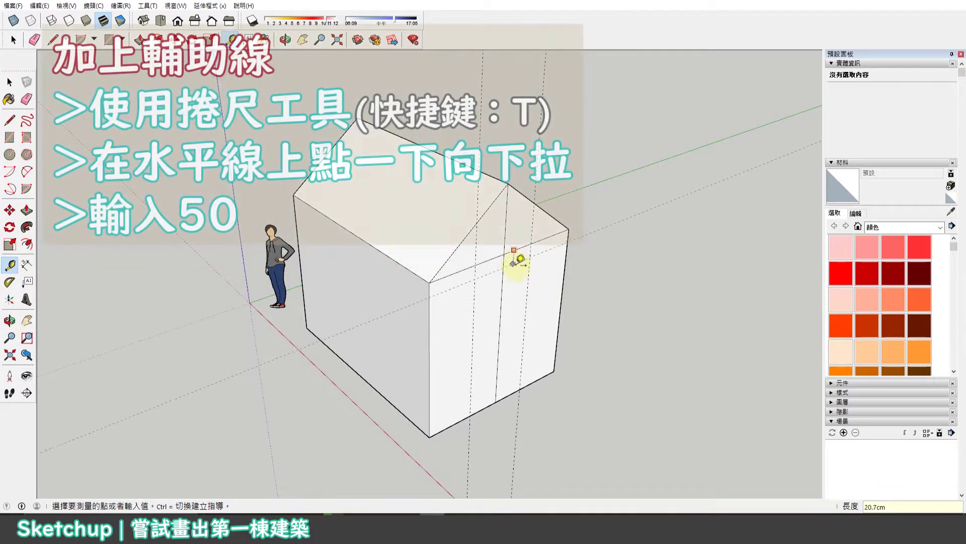
pyautogui.write('31250 cm²')
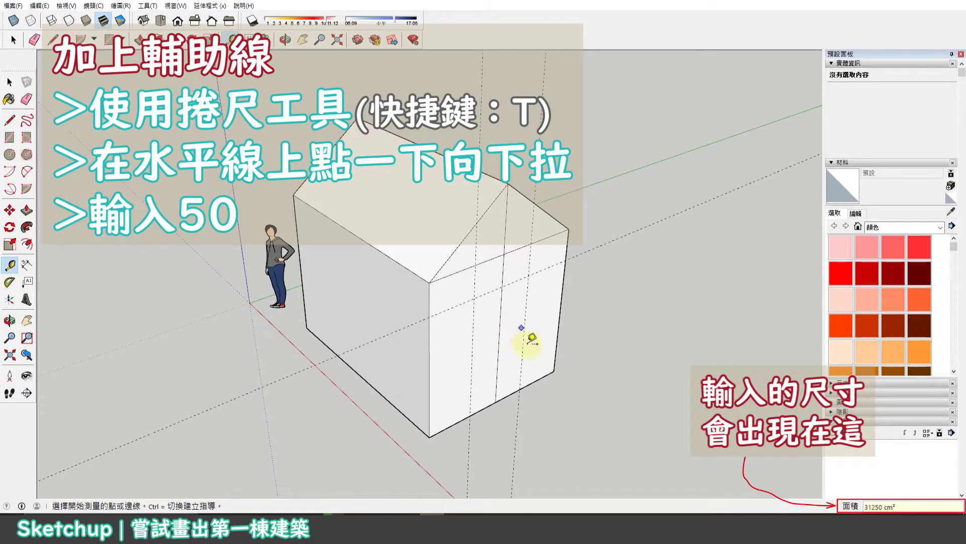
pyautogui.moveTo(528, 276)
pyautogui.mouseDown(button='middle')
pyautogui.moveTo(513, 267)
pyautogui.moveTo(527, 274)
pyautogui.mouseUp(button='middle')
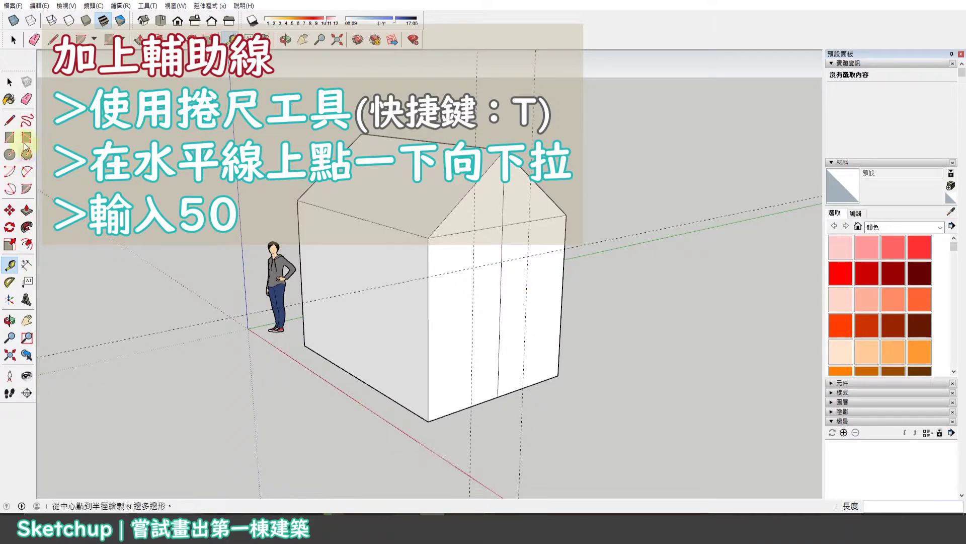
pyautogui.click(10, 136)
# Step: Draw the 200 × 100 cm door rectangle from the guide intersection and delete its splitting line
pyautogui.click(473, 265)
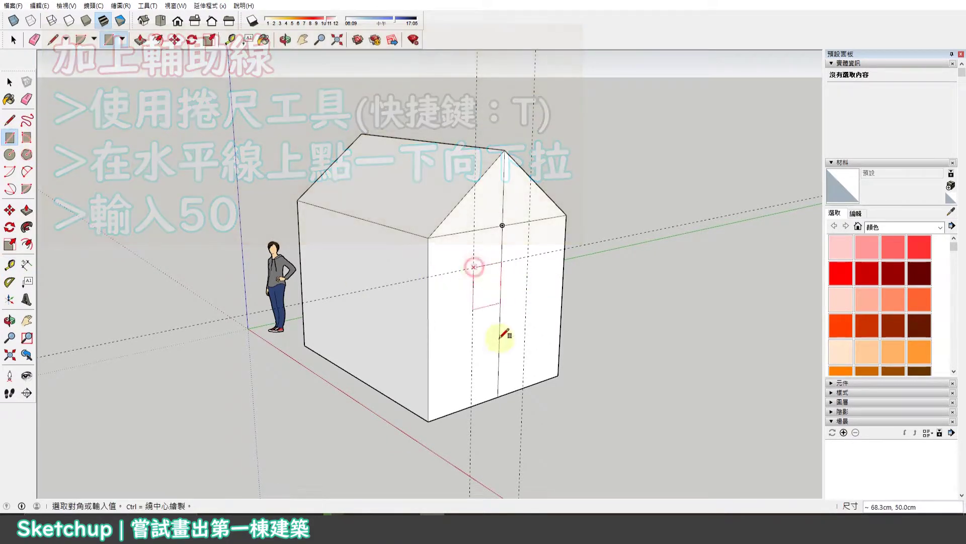
pyautogui.click(521, 386)
pyautogui.moveTo(483, 338)
pyautogui.mouseDown(button='middle')
pyautogui.moveTo(394, 399)
pyautogui.moveTo(511, 394)
pyautogui.mouseUp(button='middle')
pyautogui.press('space')
pyautogui.click(493, 317)
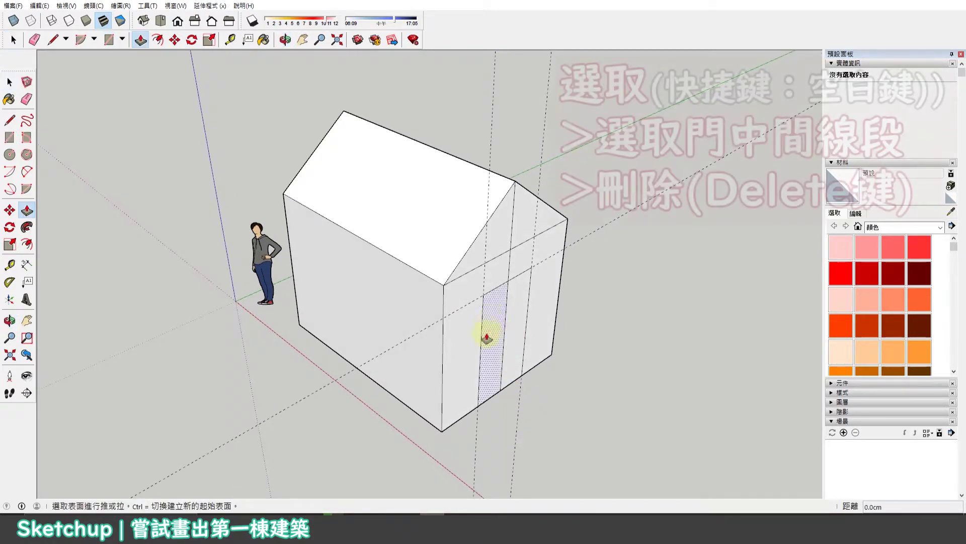
pyautogui.click(506, 313)
pyautogui.press('Delete')
# Step: Push the merged door face 5 cm into the wall and zoom in
pyautogui.click(506, 322)
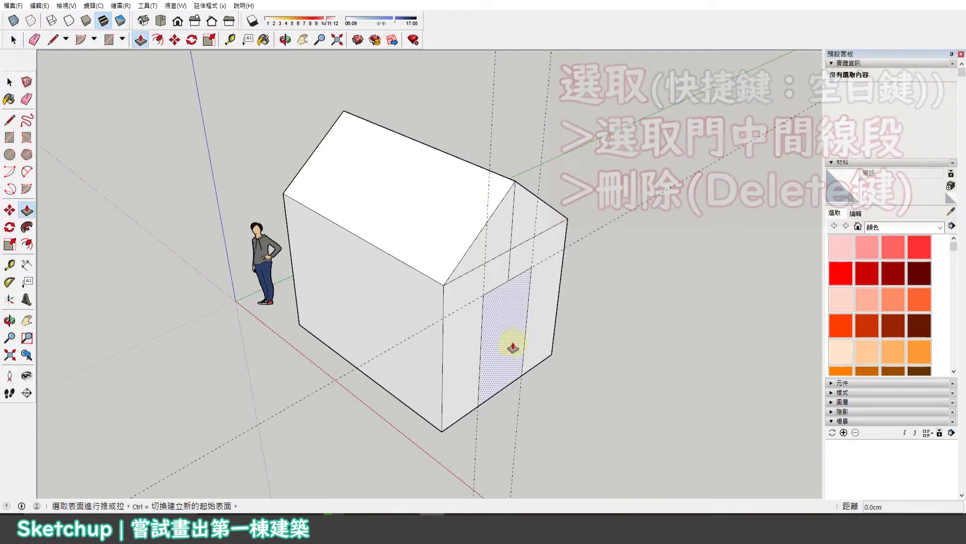
pyautogui.press('p')
pyautogui.moveTo(510, 344); pyautogui.dragTo(507, 348)
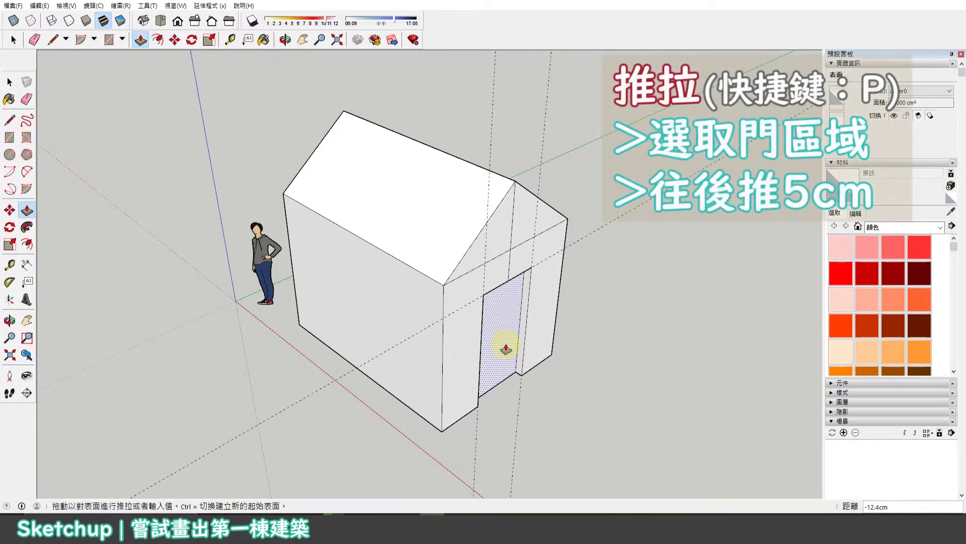
pyautogui.press('Return')
pyautogui.moveTo(500, 340)
pyautogui.mouseDown(button='middle')
pyautogui.moveTo(410, 313)
pyautogui.moveTo(528, 345)
pyautogui.moveTo(525, 327)
pyautogui.mouseUp(button='middle')
pyautogui.press('space')
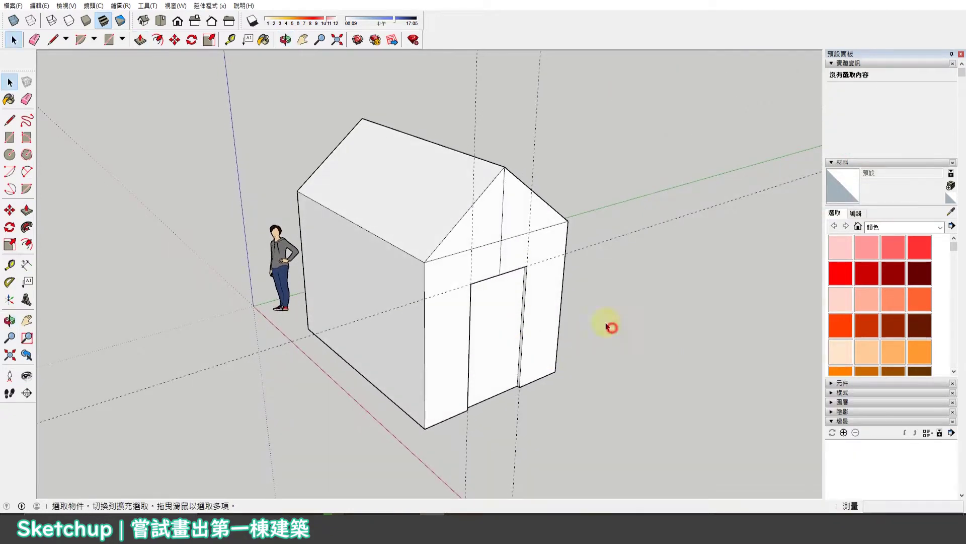
pyautogui.scroll(2, 550, 248)
pyautogui.scroll(2, 550, 248)
pyautogui.scroll(2, 541, 252)
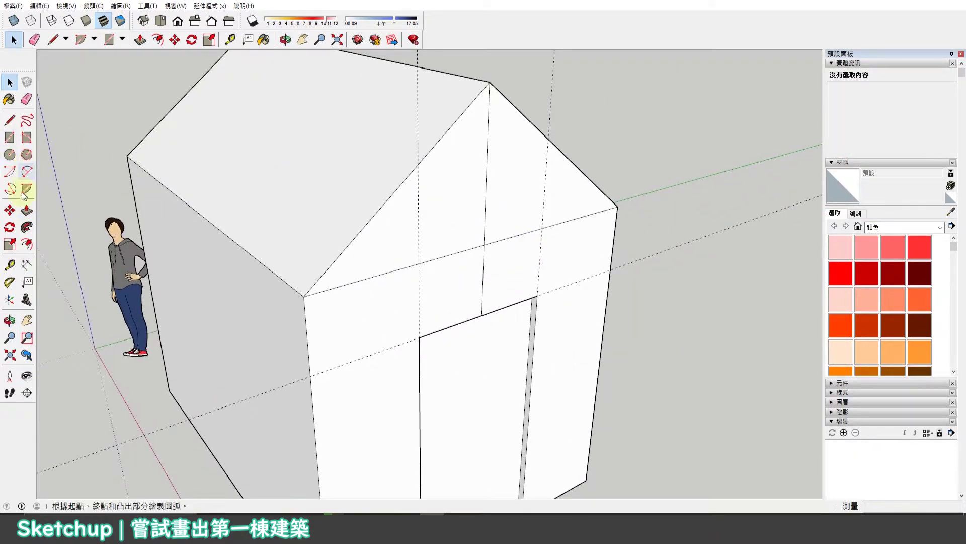
# Step: Offset a guide 10 cm up from the horizontal guide and another 10 cm beside a vertical guide
pyautogui.click(10, 264)
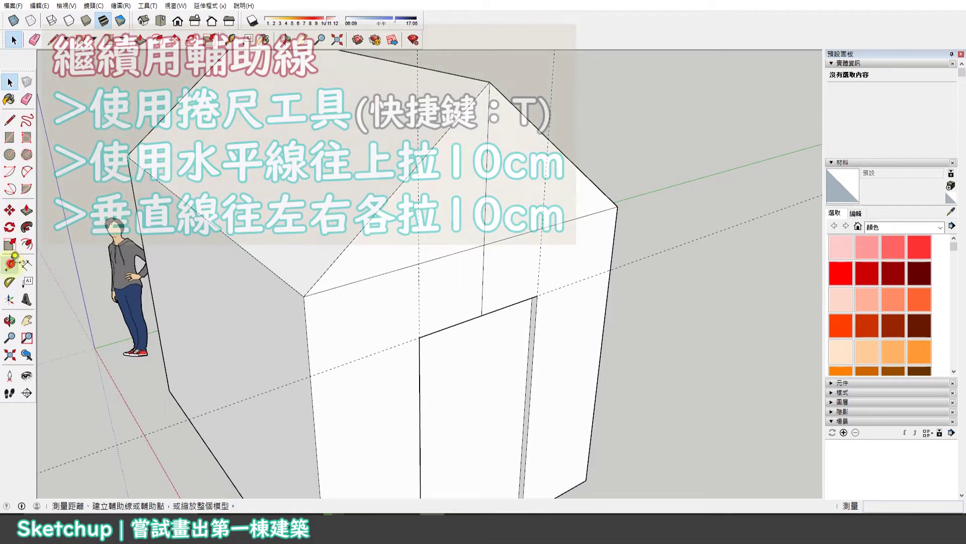
pyautogui.click(391, 347)
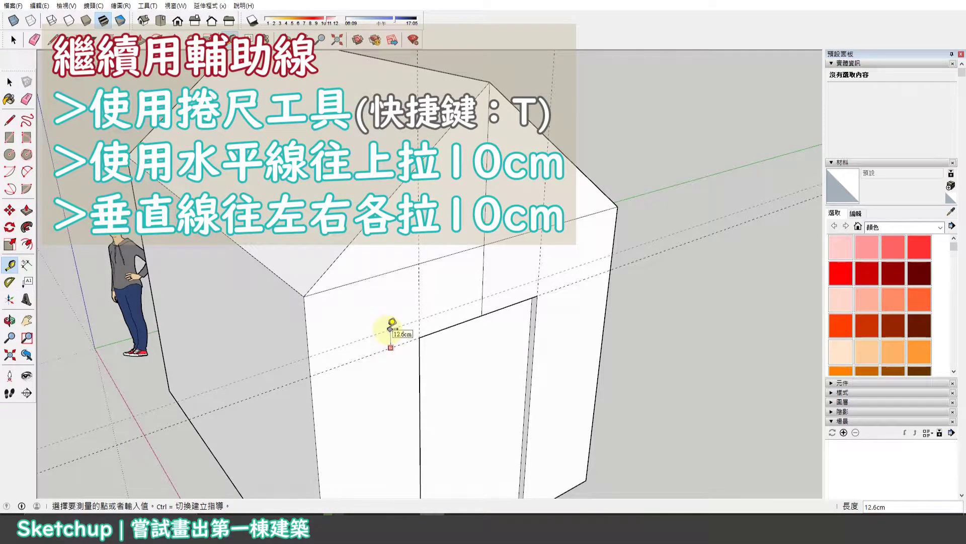
pyautogui.press('Return')
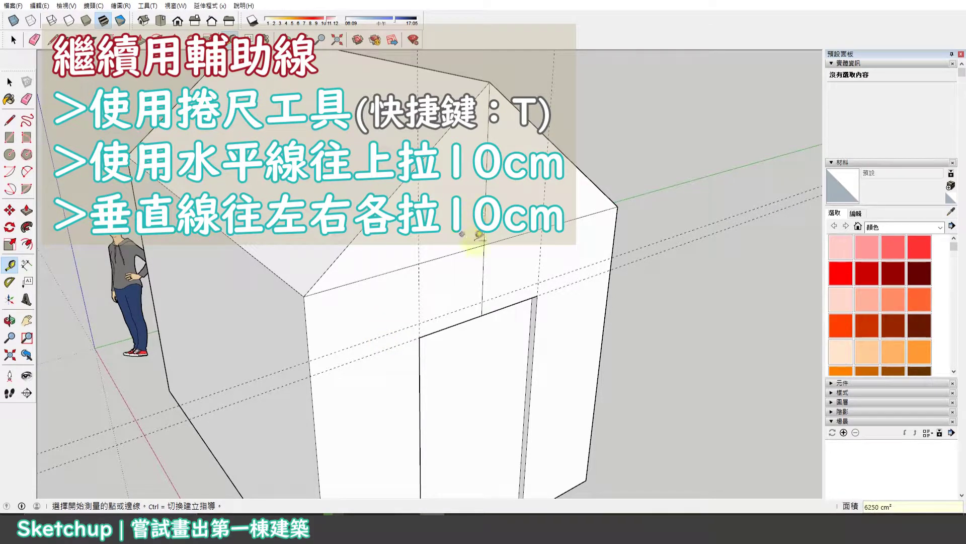
pyautogui.click(487, 214)
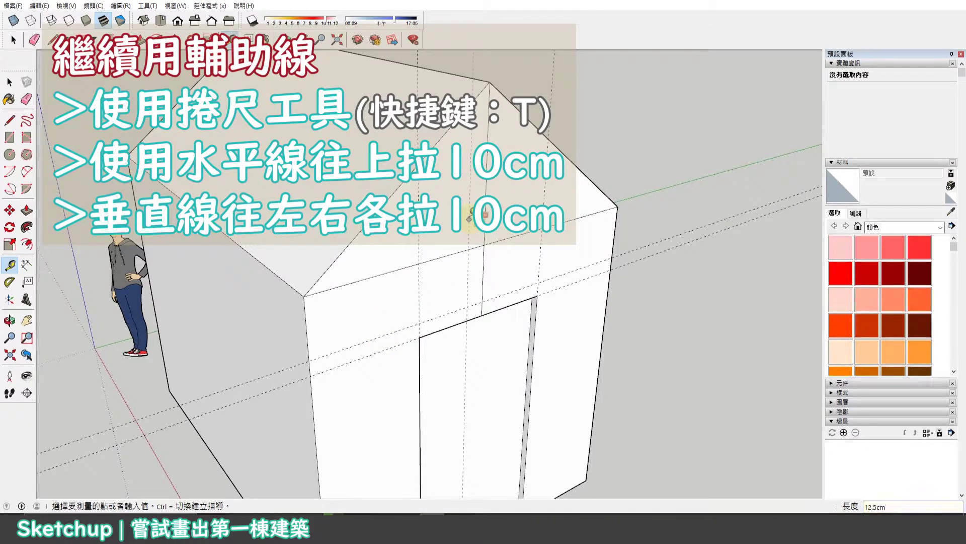
pyautogui.press('Return')
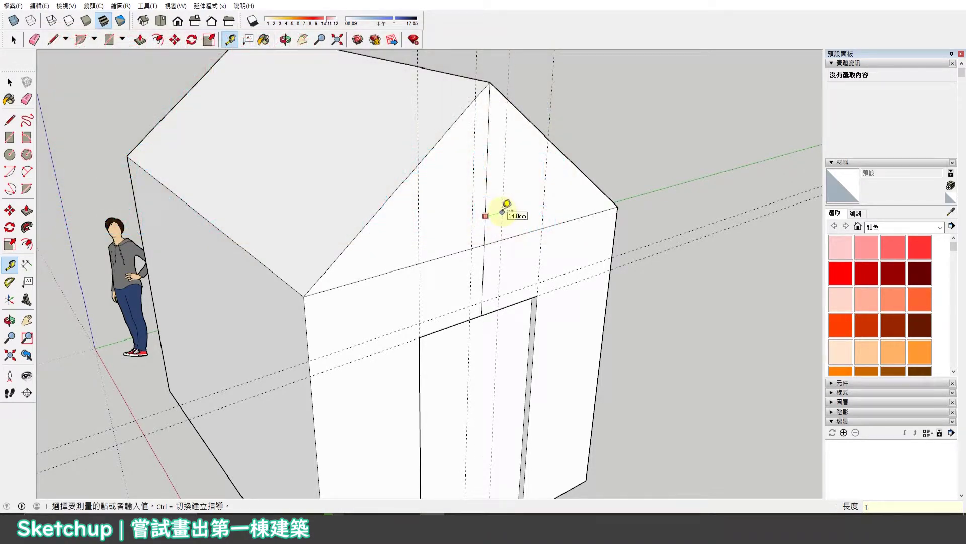
pyautogui.press('space')
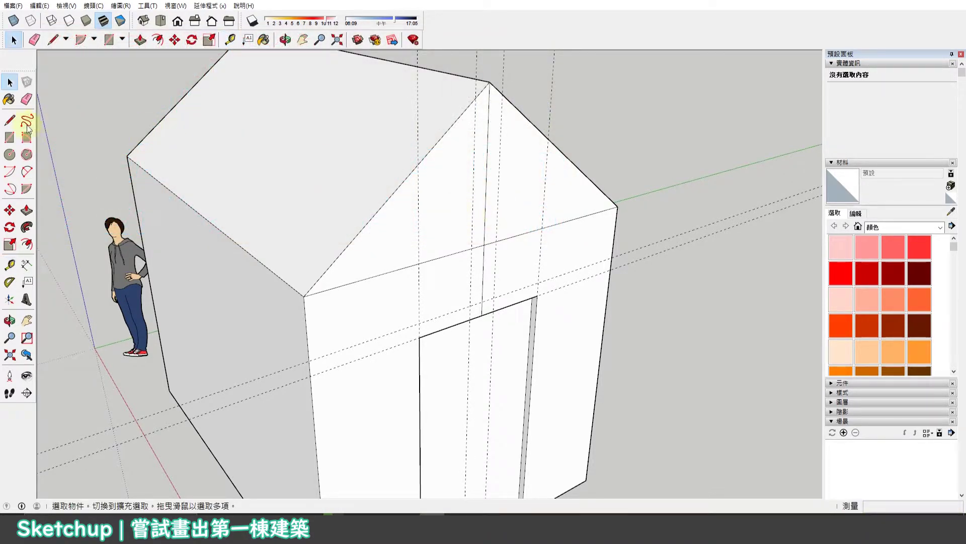
pyautogui.click(9, 137)
# Step: Draw two 40 × 40 cm window rectangles at the guide intersections
pyautogui.click(418, 262)
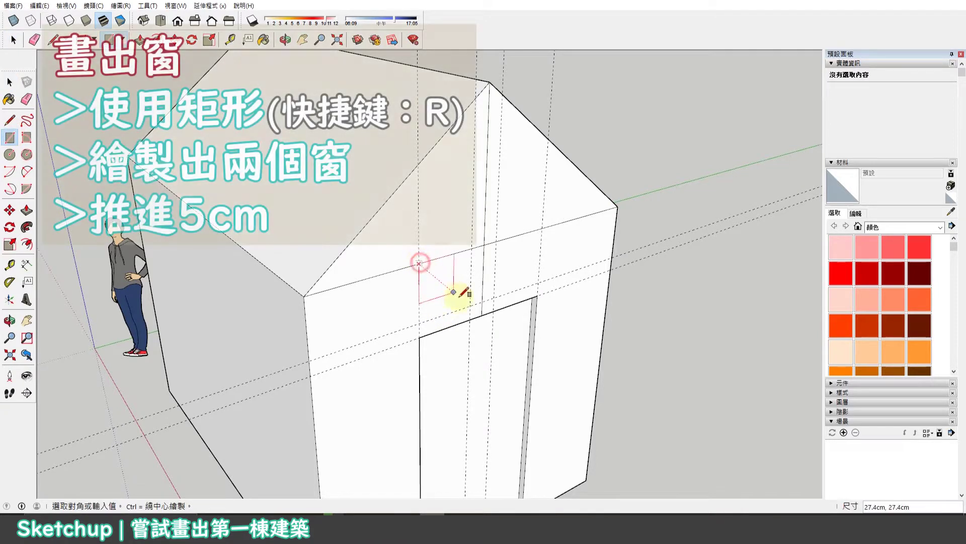
pyautogui.click(465, 303)
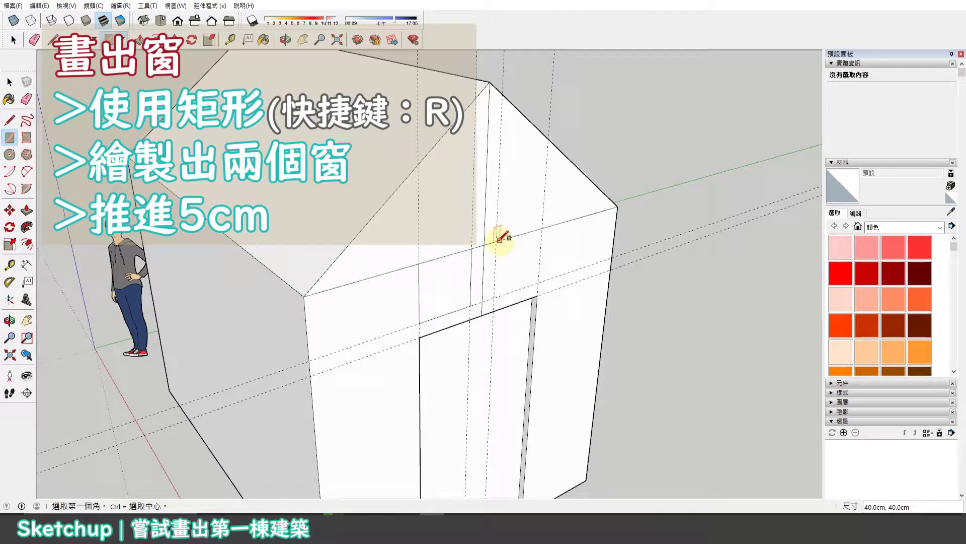
pyautogui.click(500, 238)
pyautogui.click(538, 283)
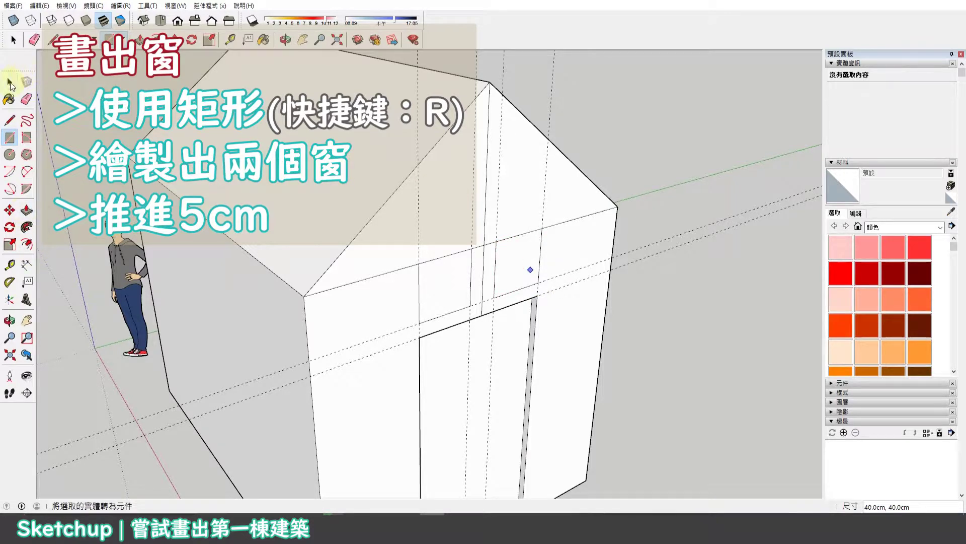
# Step: Push both window faces 5 cm into the wall by repeating the previous depth
pyautogui.click(27, 211)
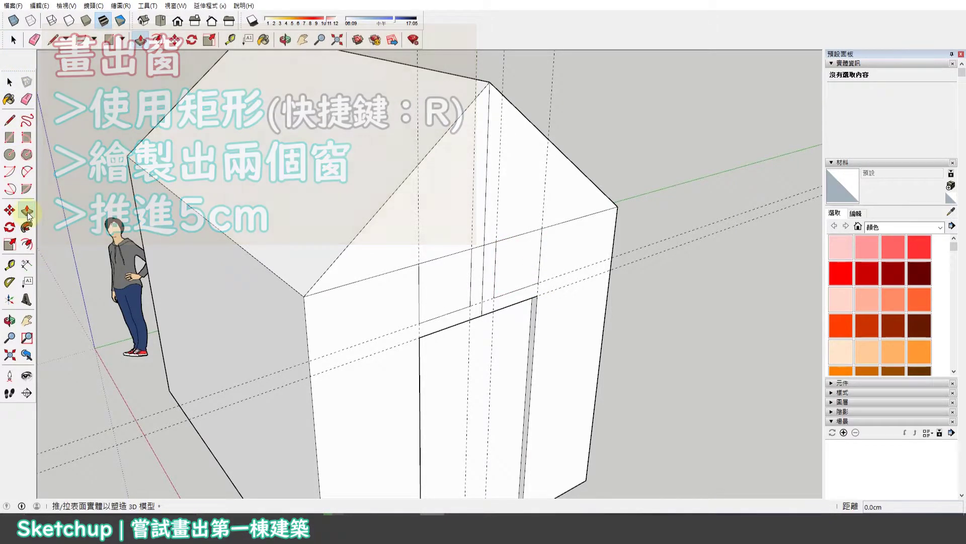
pyautogui.doubleClick(447, 288)
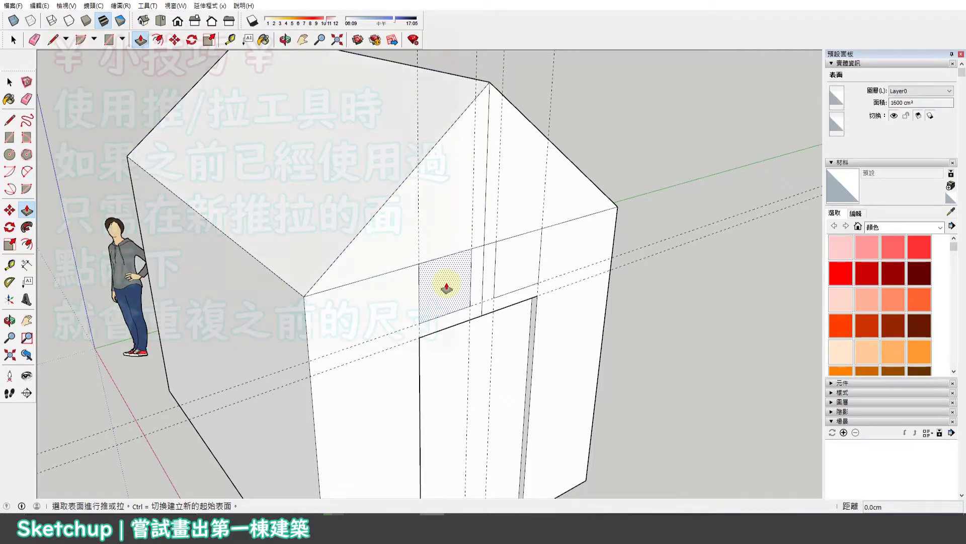
pyautogui.doubleClick(517, 269)
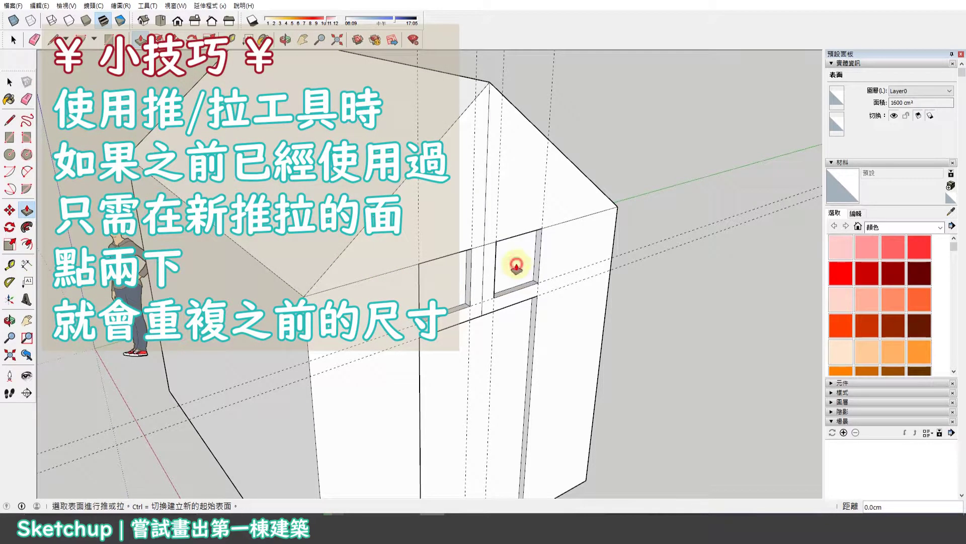
pyautogui.moveTo(546, 280)
pyautogui.mouseDown(button='middle')
pyautogui.moveTo(527, 210)
pyautogui.moveTo(486, 255)
pyautogui.mouseUp(button='middle')
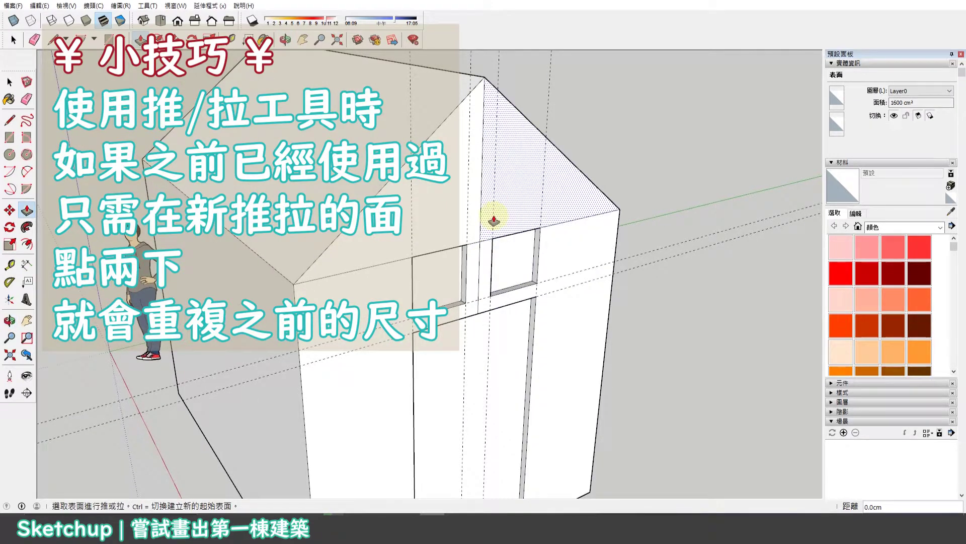
pyautogui.scroll(-3, 499, 209)
pyautogui.press('space')
pyautogui.click(609, 141)
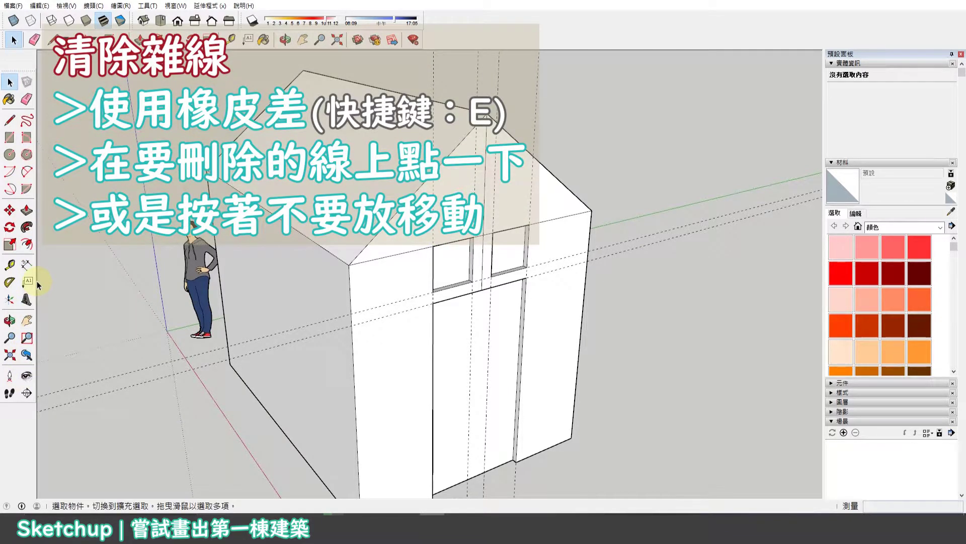
# Step: Erase the stray edge between the windows and the three leftover guide lines
pyautogui.click(27, 99)
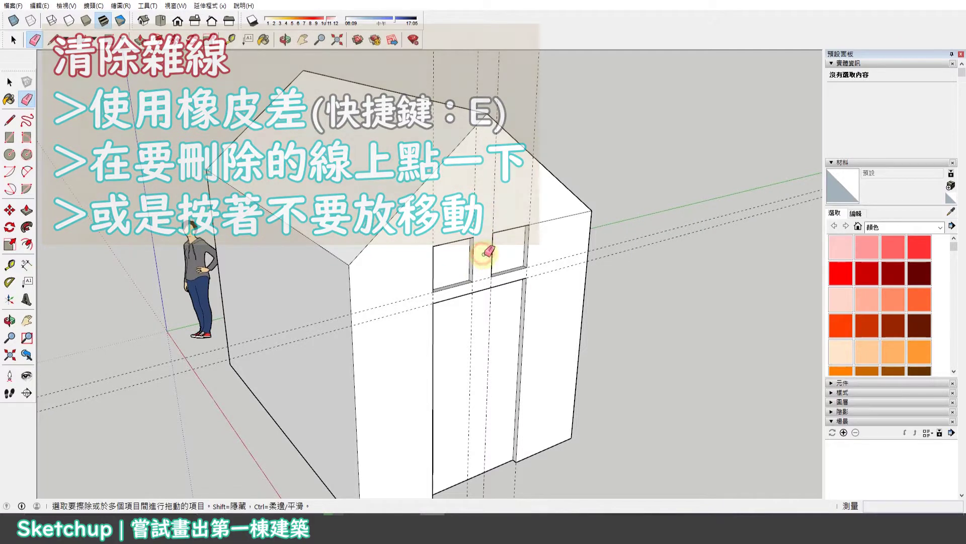
pyautogui.click(481, 272)
pyautogui.moveTo(495, 212); pyautogui.dragTo(539, 197)
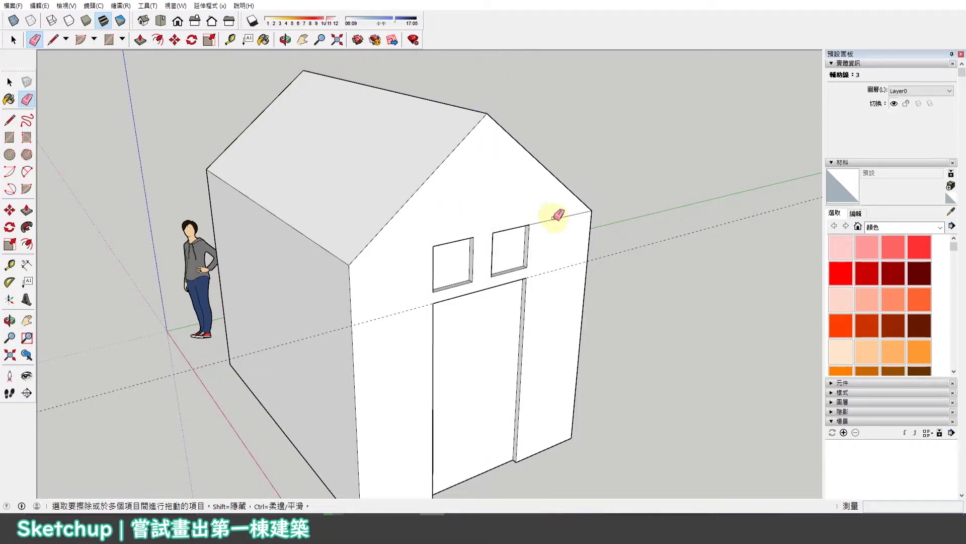
pyautogui.moveTo(540, 197); pyautogui.dragTo(556, 212)
pyautogui.moveTo(385, 316)
pyautogui.mouseDown(button='middle')
pyautogui.moveTo(518, 276)
pyautogui.moveTo(571, 323)
pyautogui.moveTo(554, 285)
pyautogui.mouseUp(button='middle')
pyautogui.press('space')
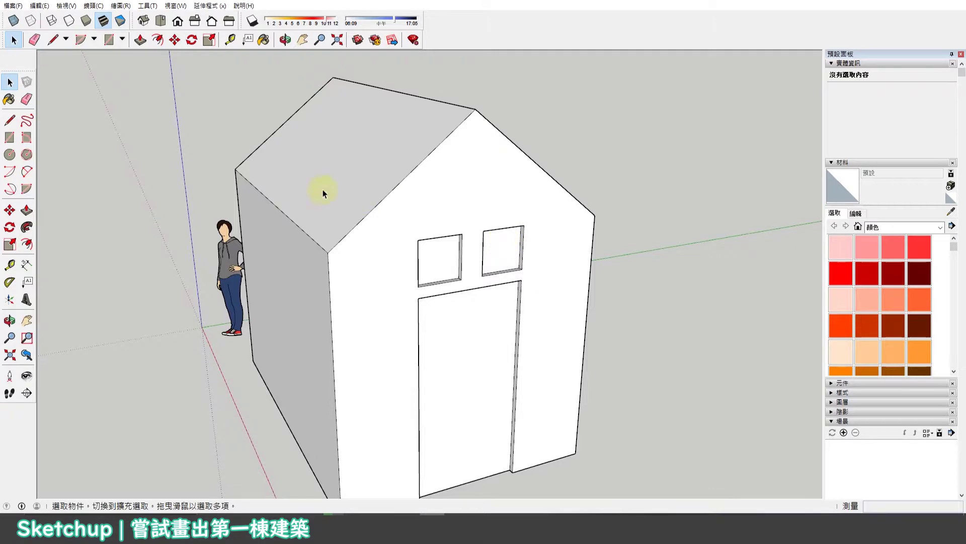
# Step: Wrap the entire house, with its walls, door and windows, into one component named 'house'
pyautogui.scroll(-2, 428, 236)
pyautogui.moveTo(428, 237)
pyautogui.mouseDown(button='middle')
pyautogui.moveTo(443, 258)
pyautogui.moveTo(458, 215)
pyautogui.mouseUp(button='middle')
pyautogui.tripleClick(458, 215)
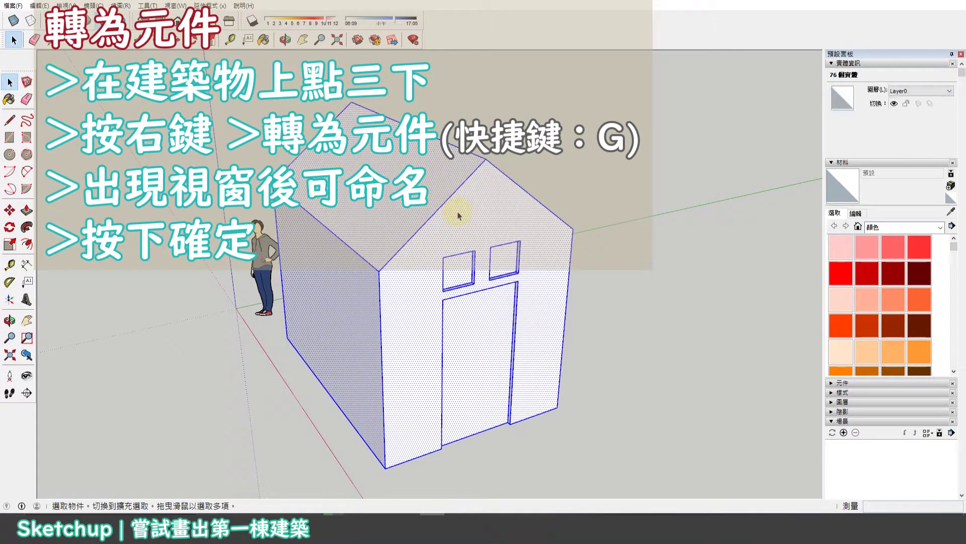
pyautogui.moveTo(378, 234)
pyautogui.mouseDown(button='middle')
pyautogui.moveTo(345, 252)
pyautogui.moveTo(391, 218)
pyautogui.mouseUp(button='middle')
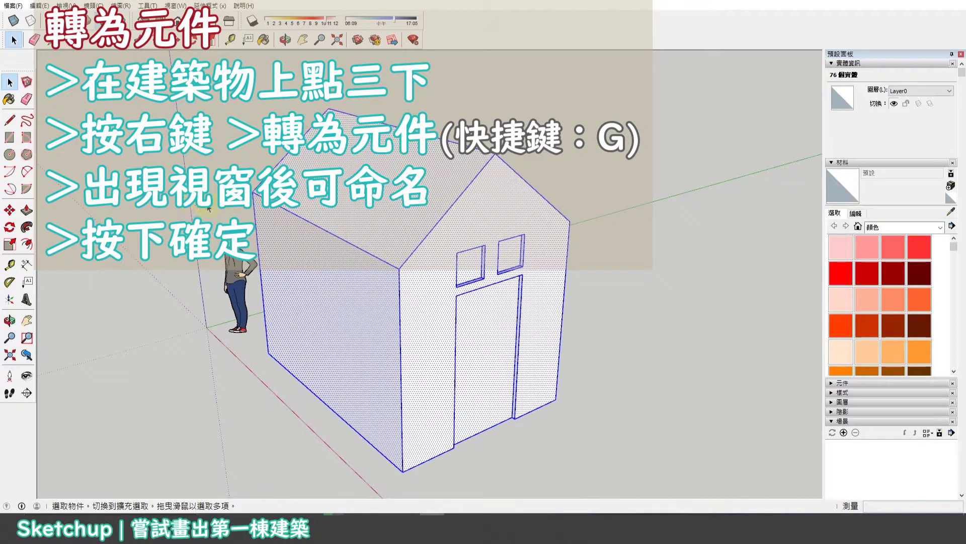
pyautogui.rightClick(370, 179)
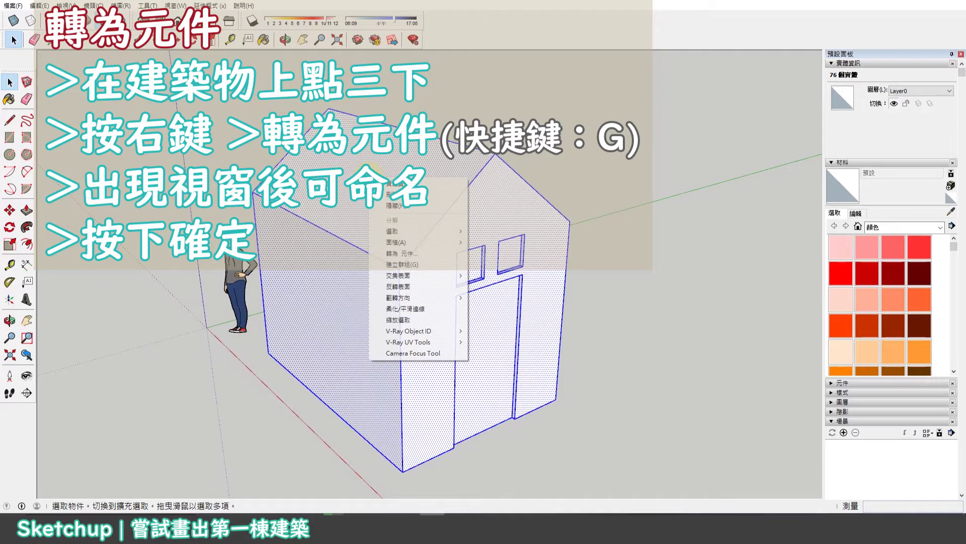
pyautogui.click(418, 253)
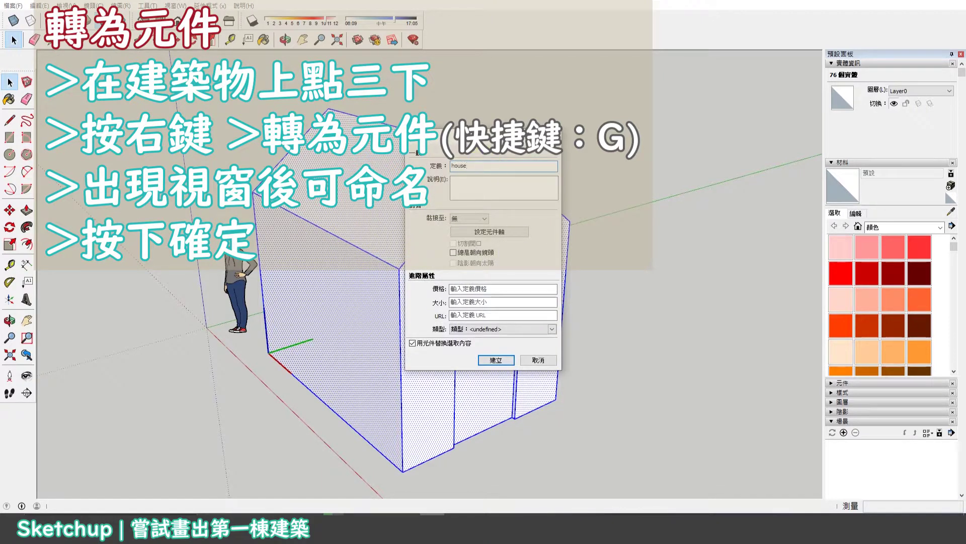
pyautogui.click(513, 360)
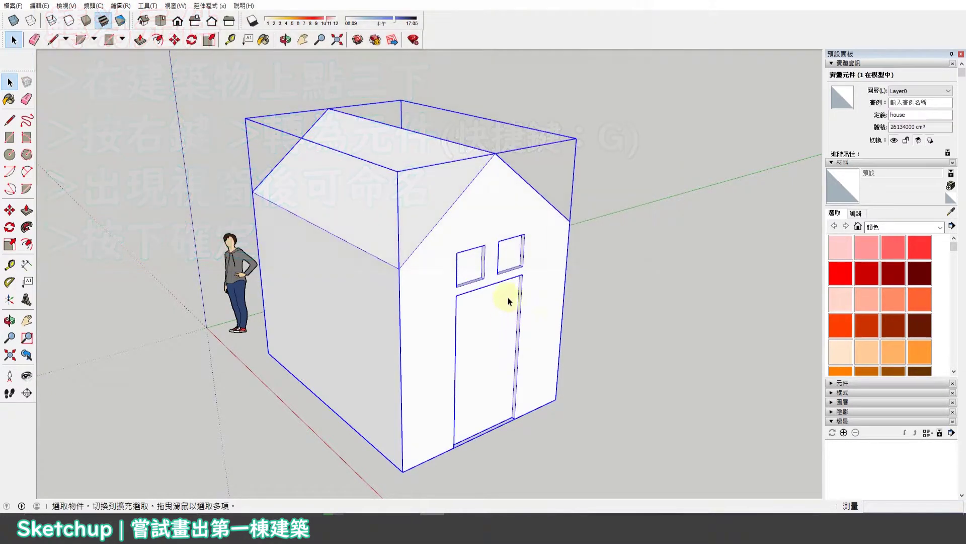
pyautogui.moveTo(510, 298); pyautogui.dragTo(424, 285, button='middle')
pyautogui.moveTo(424, 285)
pyautogui.mouseDown()
pyautogui.moveTo(483, 281)
pyautogui.moveTo(473, 308)
pyautogui.mouseUp()
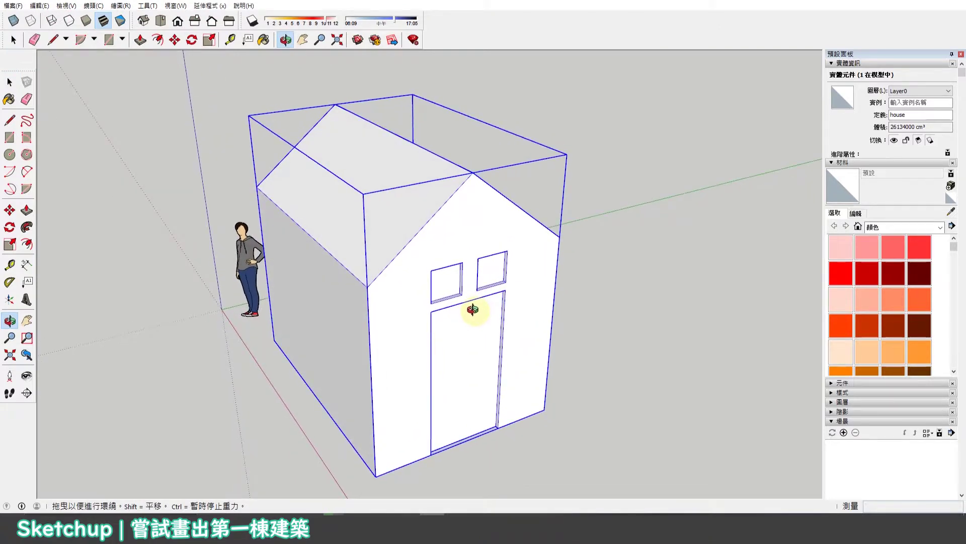
pyautogui.moveTo(488, 296); pyautogui.dragTo(492, 302)
pyautogui.press('space')
pyautogui.click(700, 252)
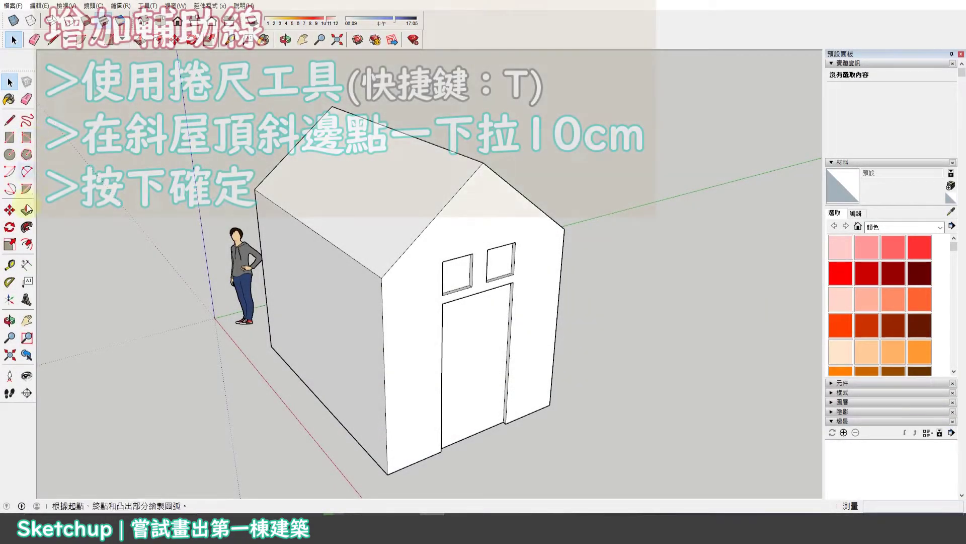
# Step: Place Tape Measure guides offset 10 cm outward from both sloped roof edges
pyautogui.click(9, 264)
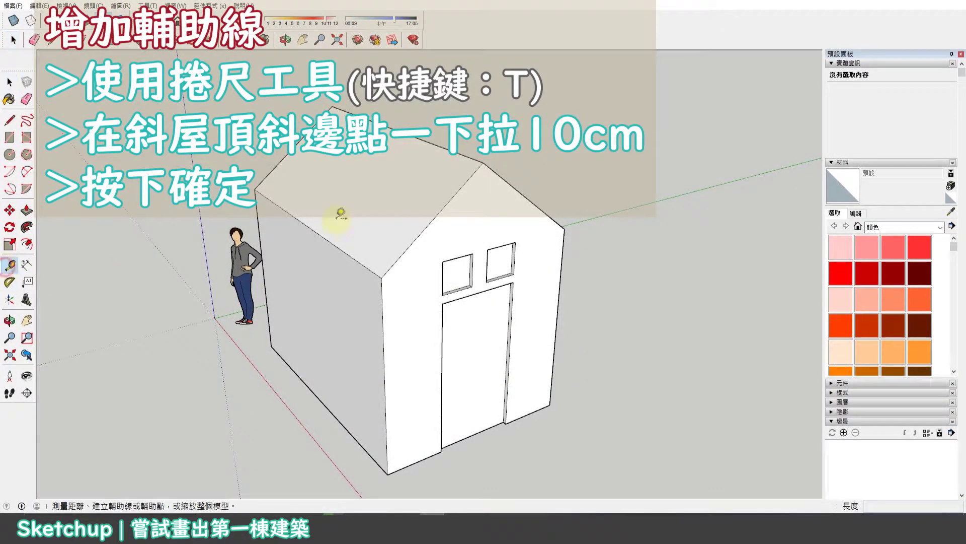
pyautogui.click(445, 205)
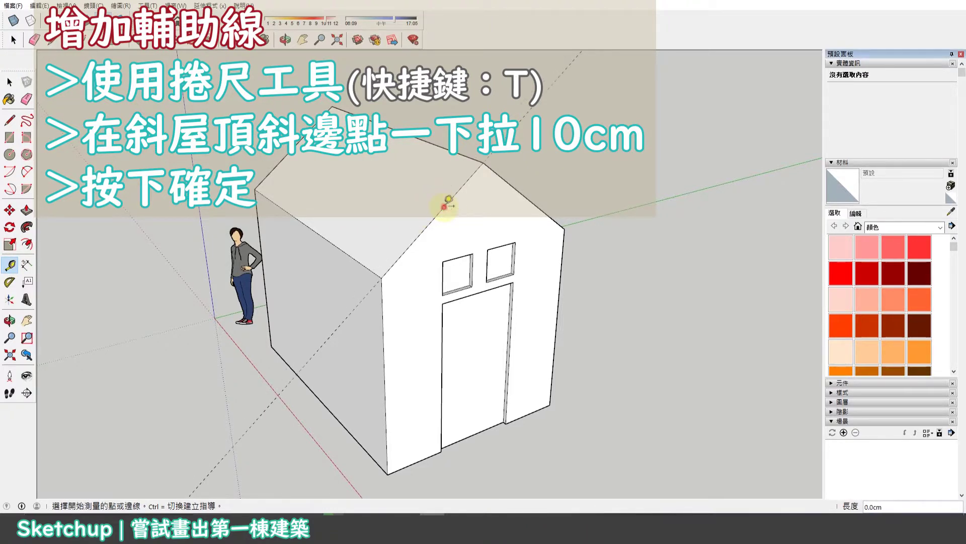
pyautogui.moveTo(514, 184); pyautogui.dragTo(430, 175, button='middle')
pyautogui.click(427, 176)
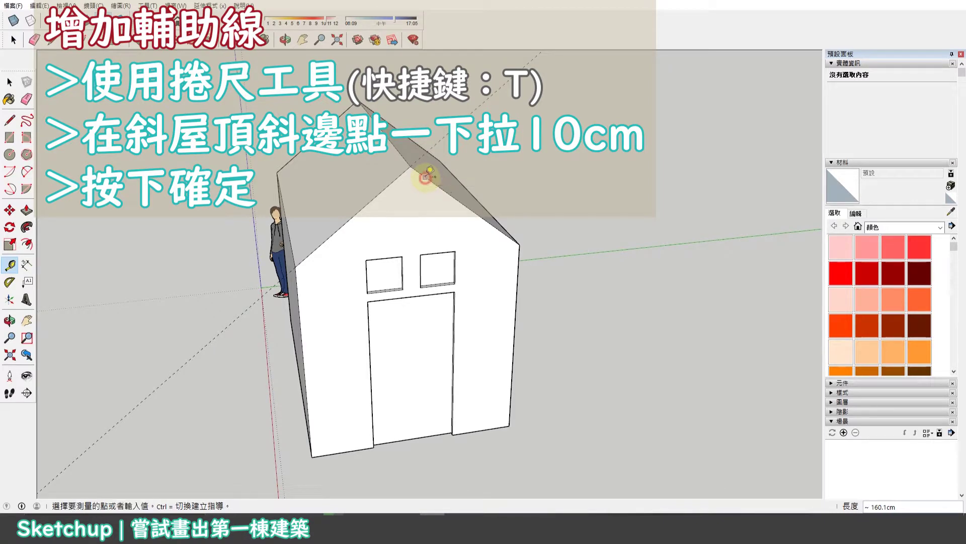
pyautogui.moveTo(426, 173); pyautogui.dragTo(429, 170, button='middle')
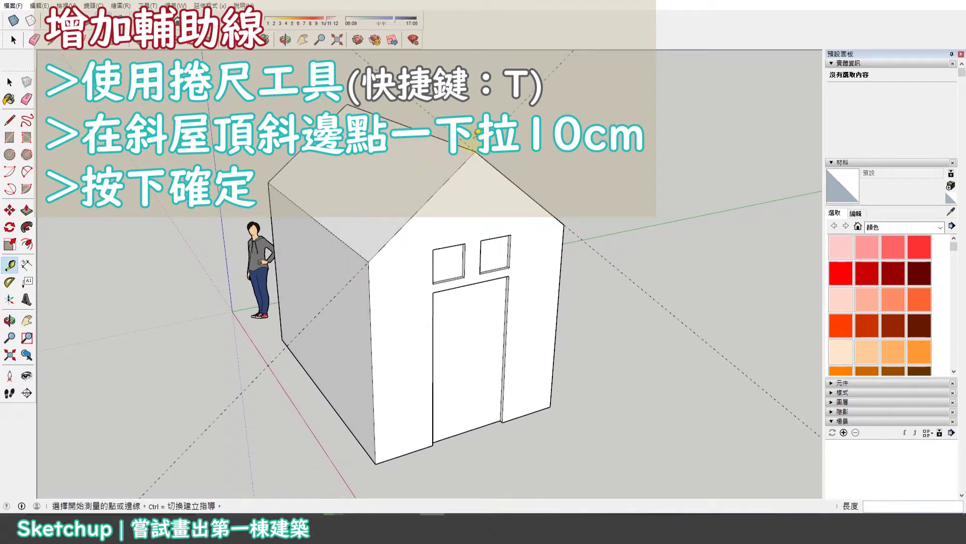
pyautogui.click(469, 157)
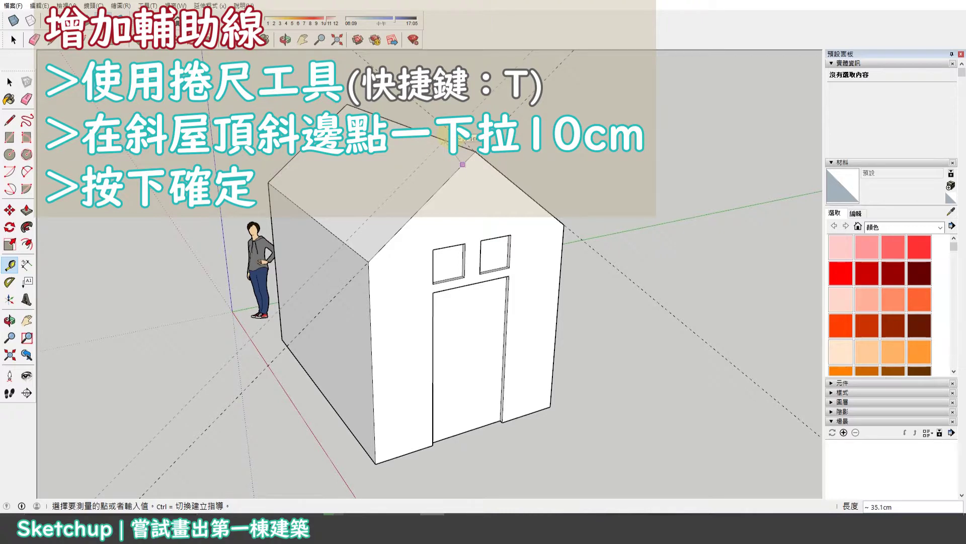
pyautogui.press('Return')
pyautogui.moveTo(443, 136)
pyautogui.mouseDown(button='middle')
pyautogui.moveTo(676, 147)
pyautogui.moveTo(403, 142)
pyautogui.moveTo(515, 170)
pyautogui.mouseUp(button='middle')
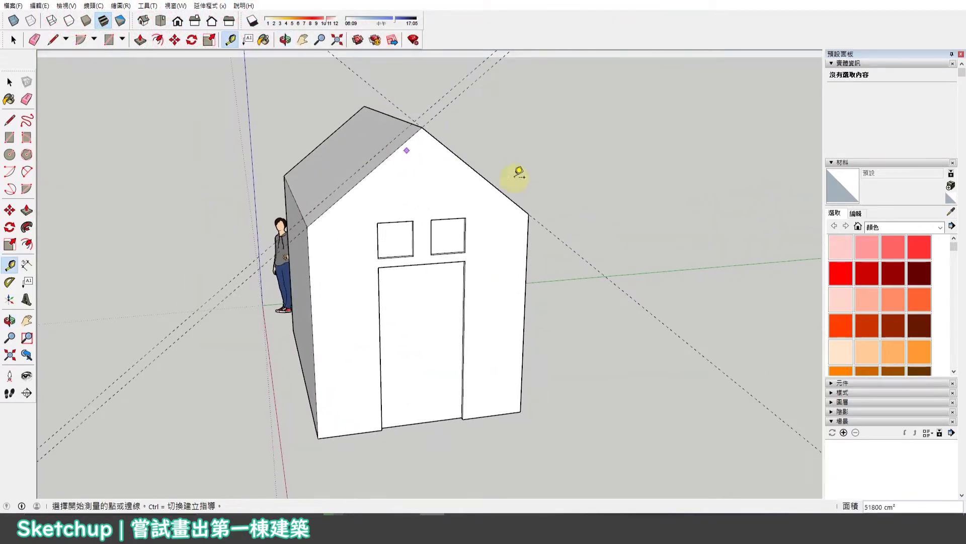
pyautogui.click(532, 215)
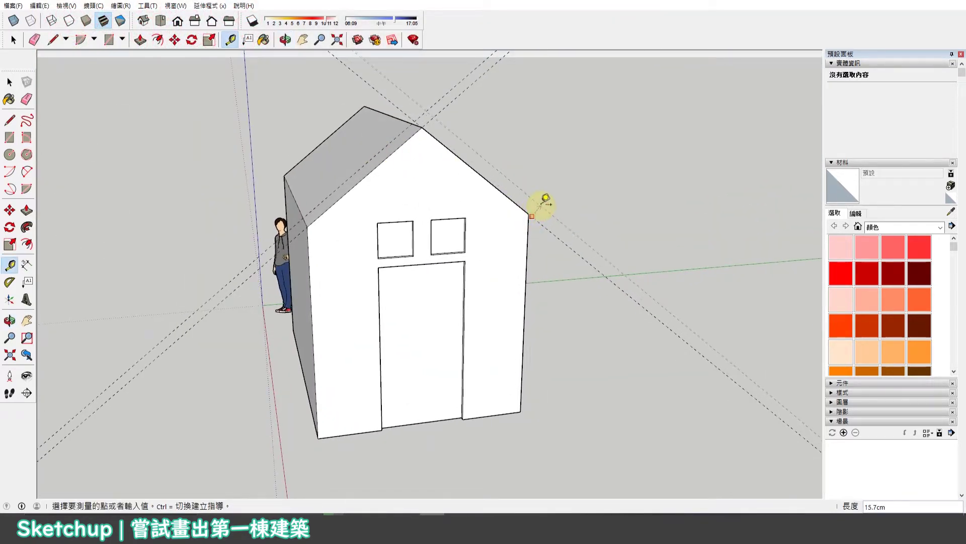
pyautogui.press('Return')
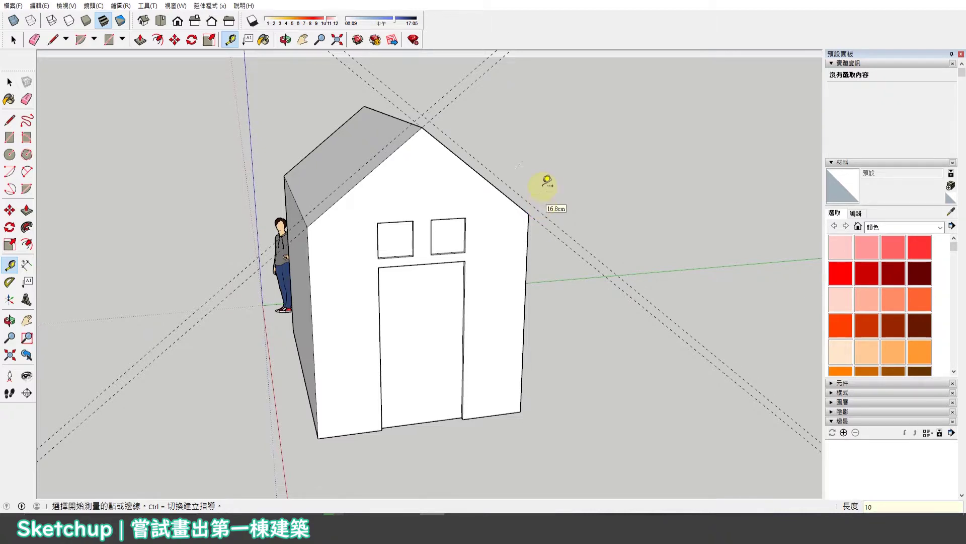
pyautogui.moveTo(347, 182)
pyautogui.mouseDown(button='middle')
pyautogui.moveTo(362, 173)
pyautogui.moveTo(393, 183)
pyautogui.moveTo(377, 209)
pyautogui.mouseUp(button='middle')
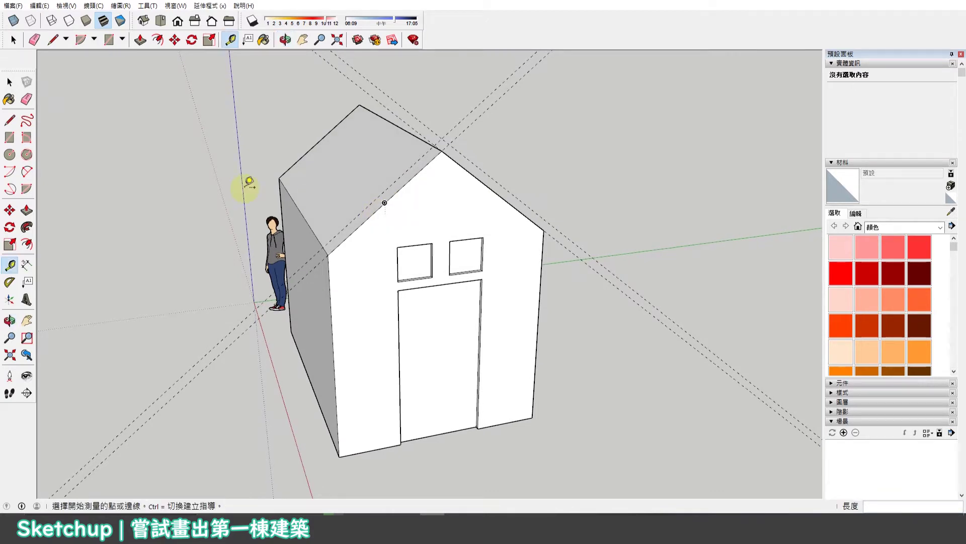
# Step: Draw a 10 cm left eave segment, then the roof line up to the apex and down the right slope
pyautogui.click(10, 125)
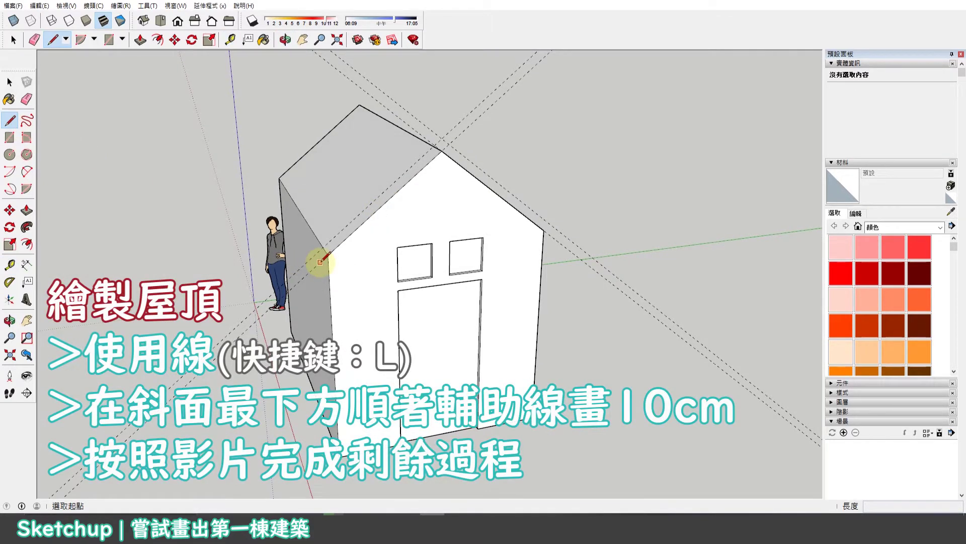
pyautogui.click(328, 255)
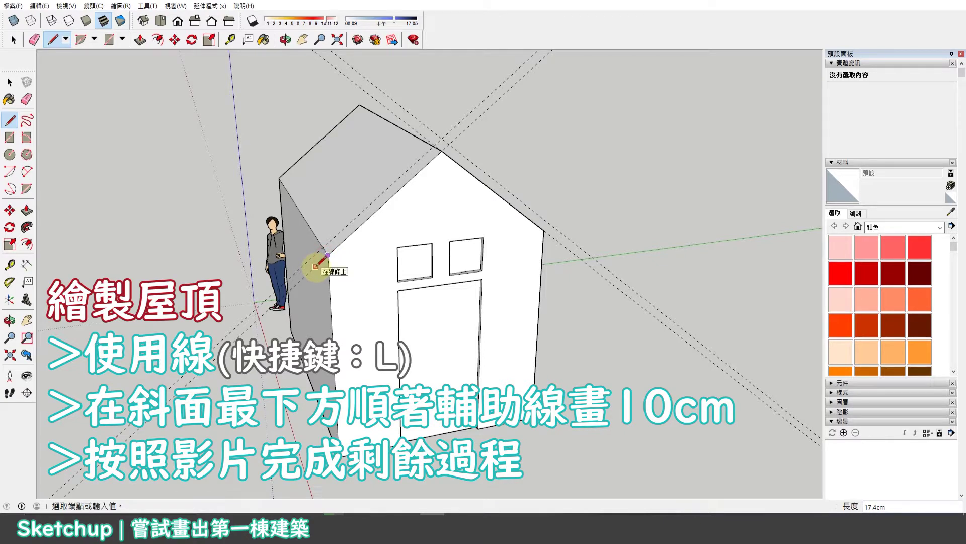
pyautogui.press('Return')
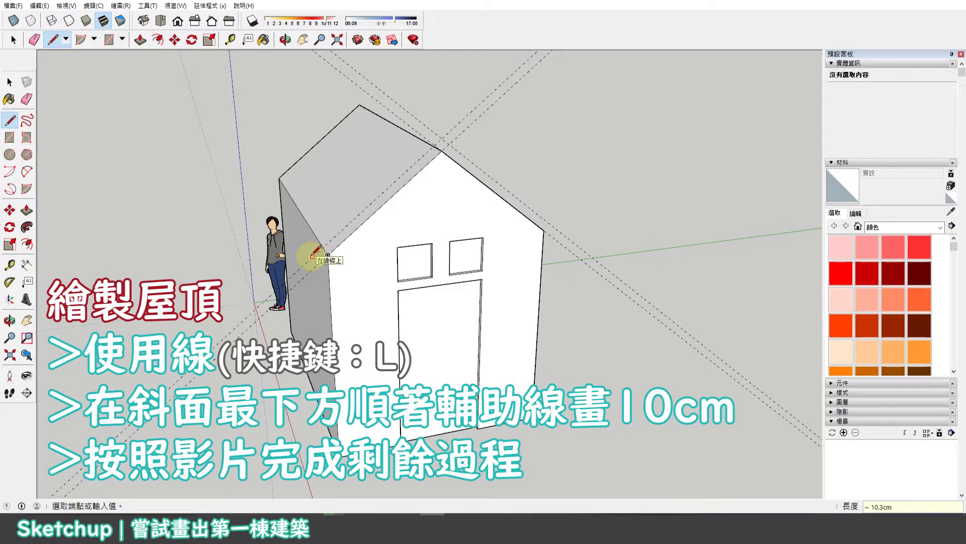
pyautogui.scroll(2, 313, 256)
pyautogui.scroll(2, 312, 257)
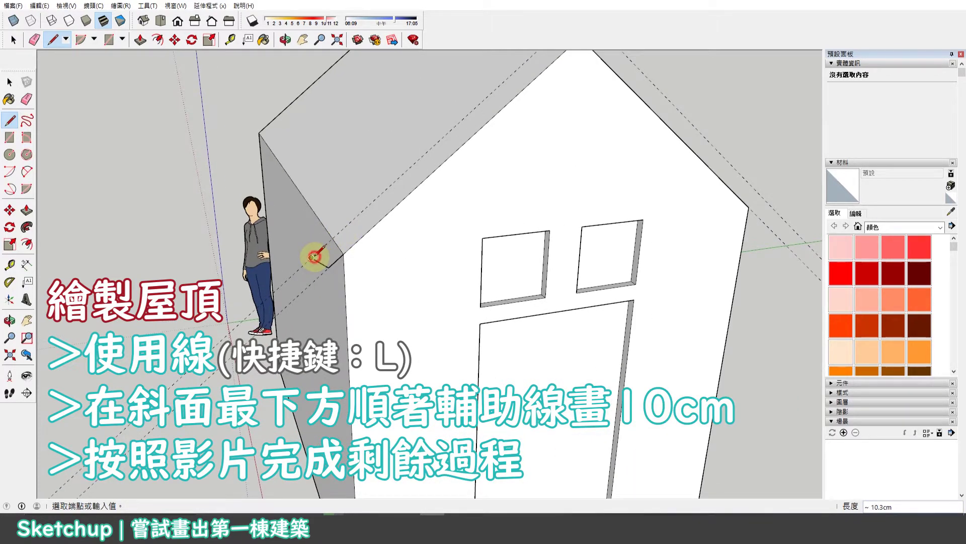
pyautogui.scroll(-3, 488, 181)
pyautogui.click(559, 52)
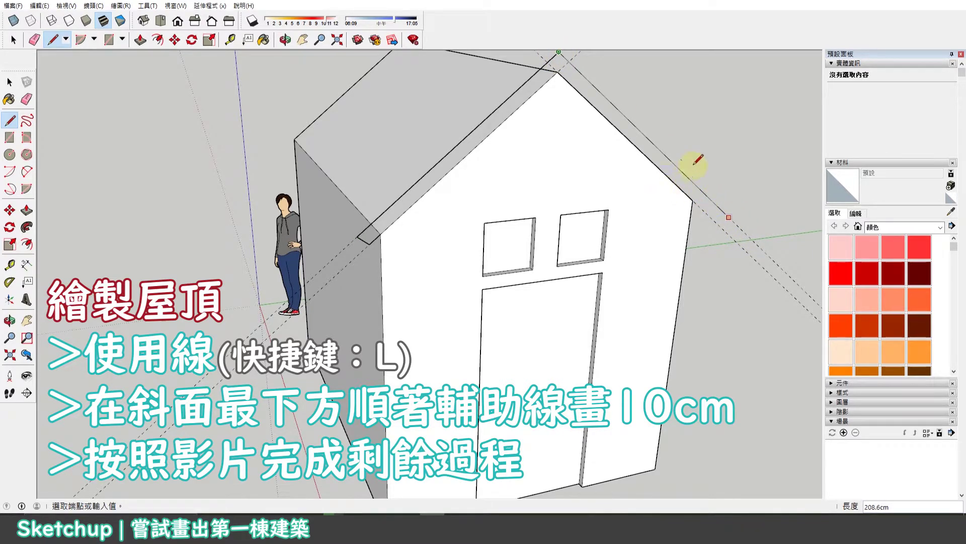
pyautogui.moveTo(621, 190); pyautogui.dragTo(653, 210, button='middle')
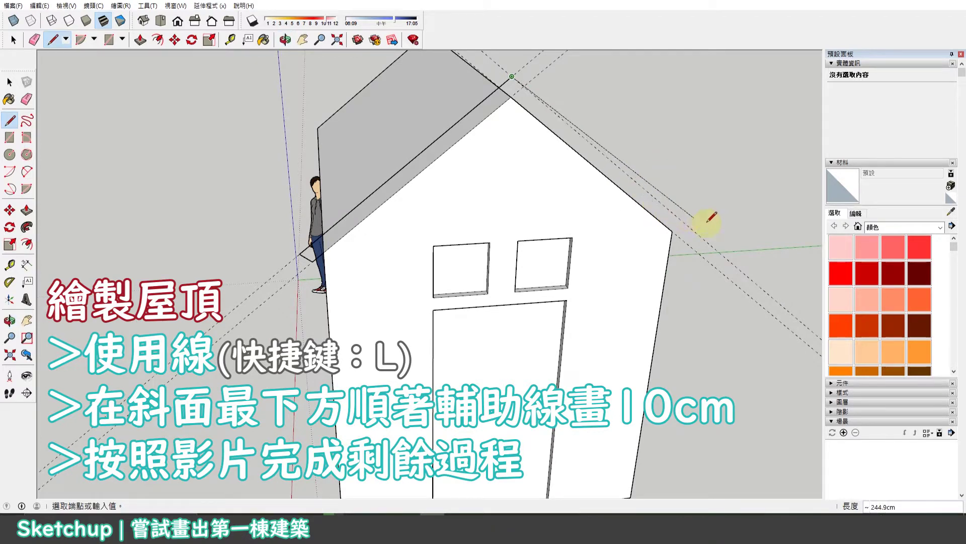
pyautogui.click(704, 240)
pyautogui.press('Escape')
# Step: Add the 10 cm right eave segment and a line over the apex to the left end, closing the strip
pyautogui.click(672, 231)
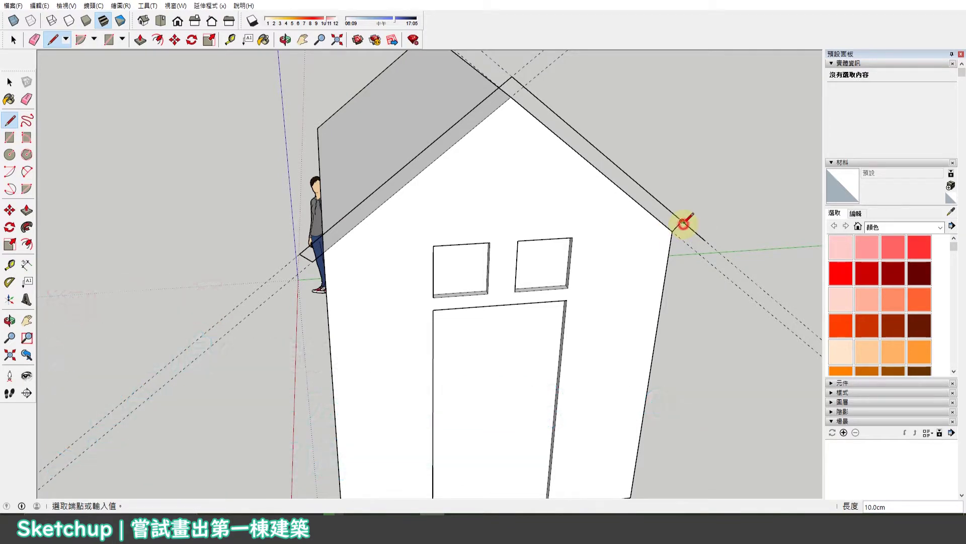
pyautogui.click(703, 227)
pyautogui.press('e')
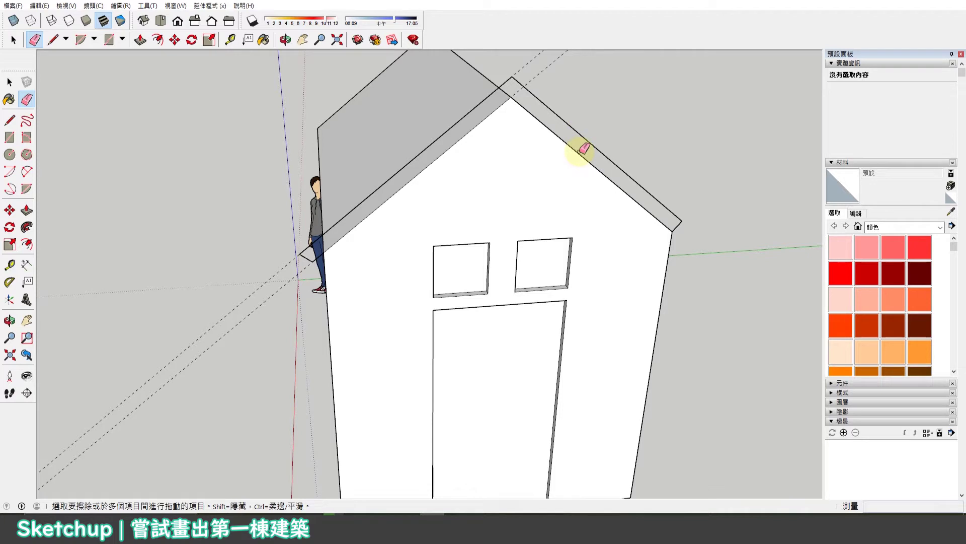
pyautogui.press('l')
pyautogui.click(672, 231)
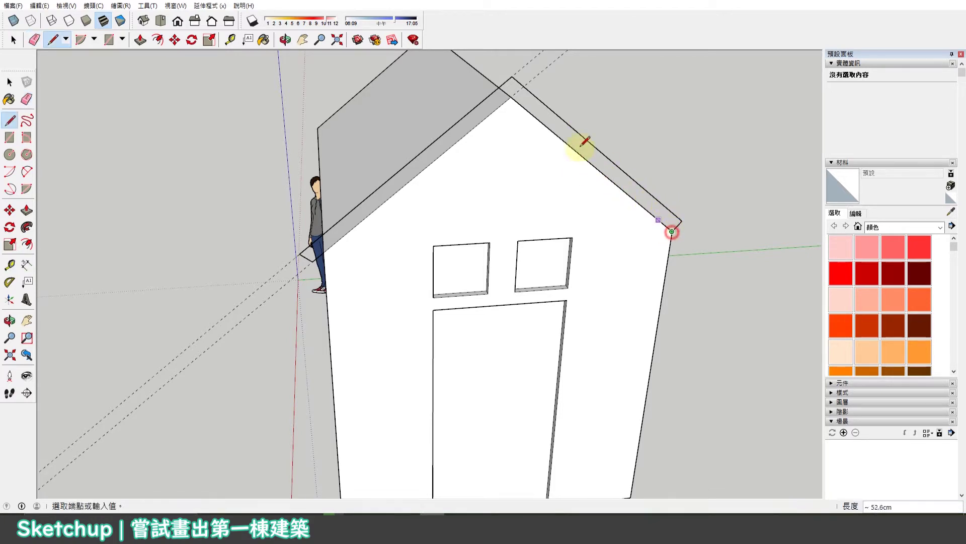
pyautogui.click(511, 96)
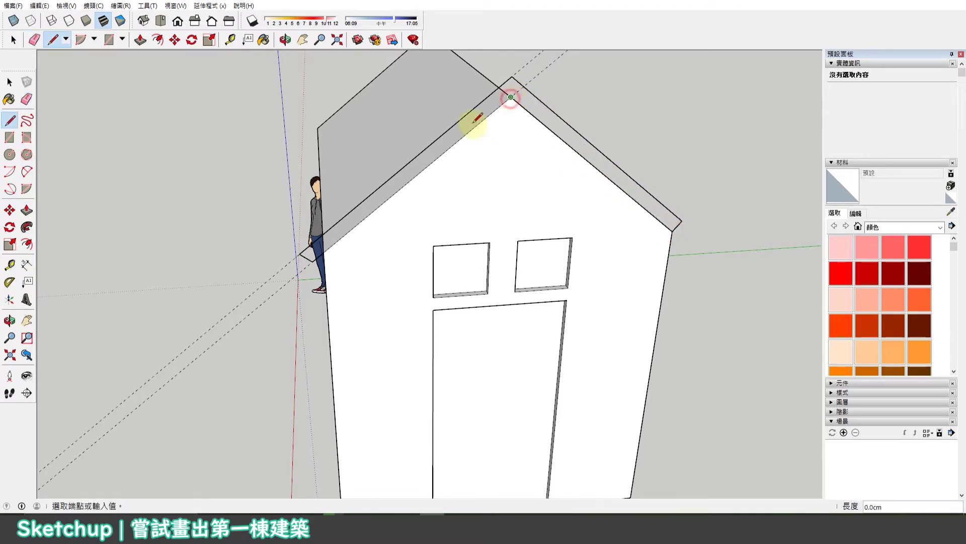
pyautogui.click(312, 262)
# Step: Erase the stray edge at the left roof corner and check the roof strip in 3D
pyautogui.moveTo(312, 261)
pyautogui.mouseDown(button='middle')
pyautogui.moveTo(395, 179)
pyautogui.moveTo(600, 190)
pyautogui.moveTo(411, 218)
pyautogui.moveTo(432, 190)
pyautogui.moveTo(339, 153)
pyautogui.mouseUp(button='middle')
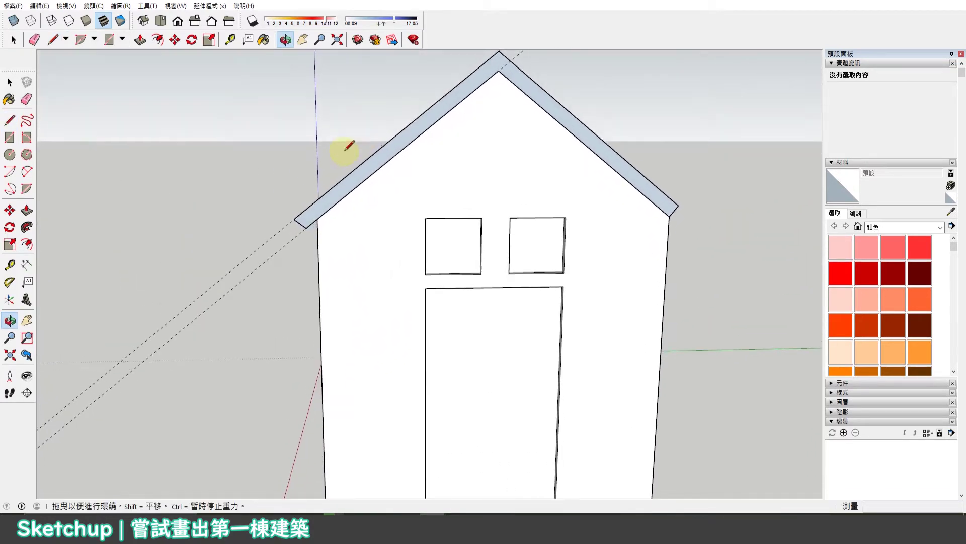
pyautogui.click(306, 228)
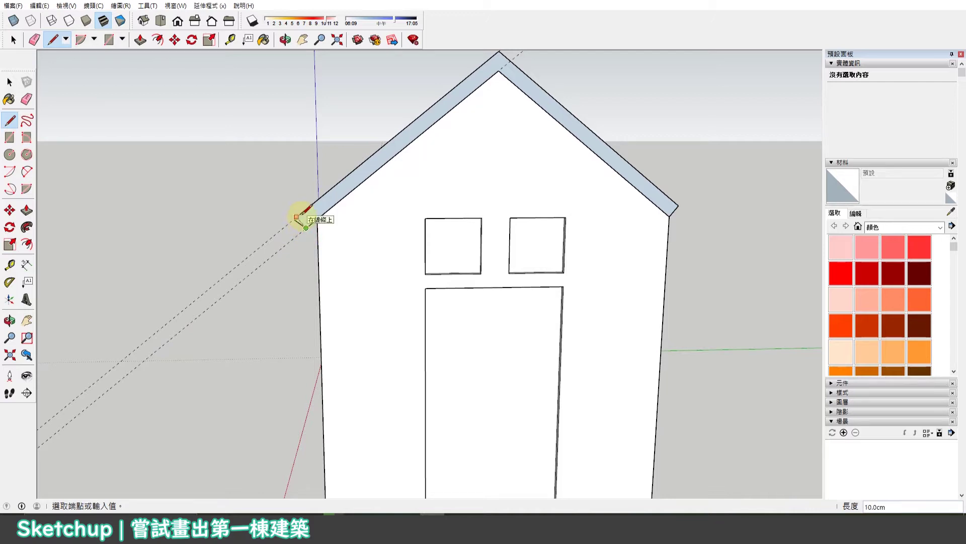
pyautogui.scroll(3, 297, 216)
pyautogui.scroll(3, 293, 202)
pyautogui.press('e')
pyautogui.click(311, 186)
pyautogui.scroll(-3, 313, 218)
pyautogui.scroll(-2, 308, 241)
pyautogui.press('space')
pyautogui.scroll(-3, 306, 241)
pyautogui.moveTo(306, 241)
pyautogui.mouseDown(button='middle')
pyautogui.moveTo(432, 302)
pyautogui.moveTo(478, 244)
pyautogui.mouseUp(button='middle')
pyautogui.scroll(2, 548, 173)
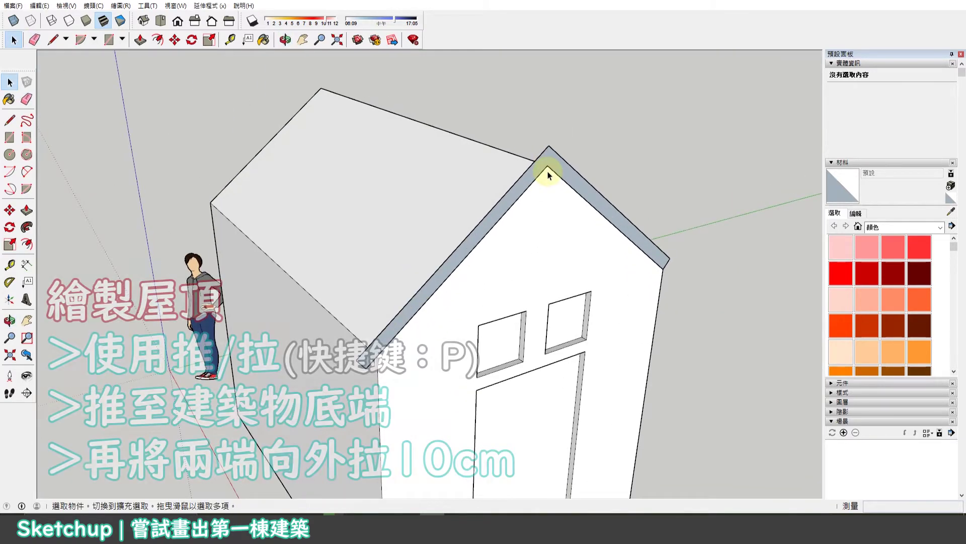
# Step: Push/pull the roof strip 350 cm back to the rear of the building
pyautogui.press('p')
pyautogui.click(546, 161)
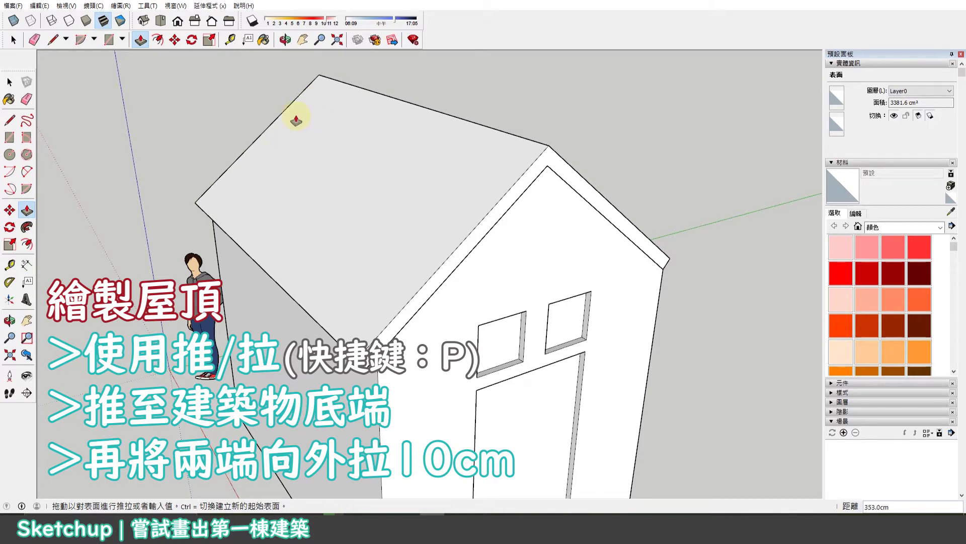
pyautogui.click(209, 200)
pyautogui.moveTo(208, 200)
pyautogui.mouseDown(button='middle')
pyautogui.moveTo(448, 226)
pyautogui.moveTo(275, 332)
pyautogui.mouseUp(button='middle')
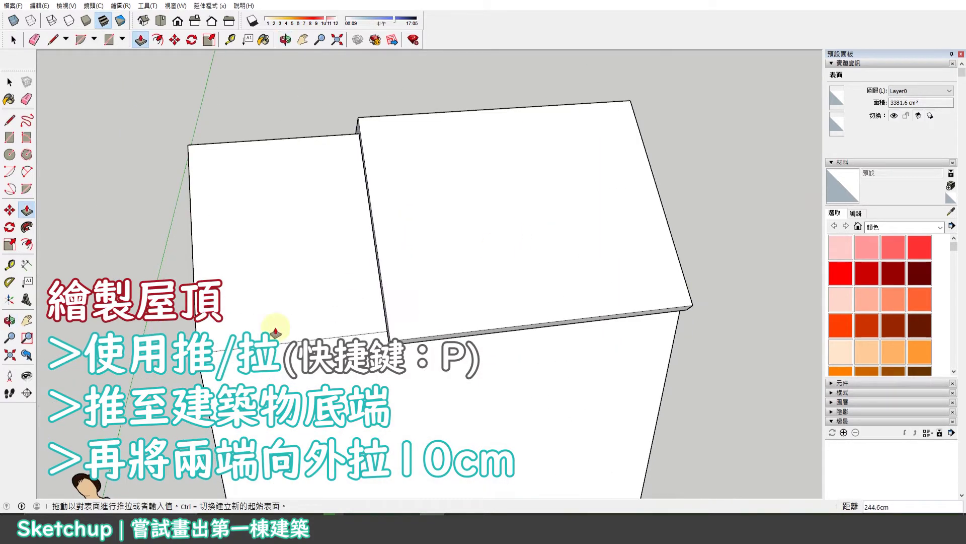
pyautogui.click(190, 329)
pyautogui.moveTo(190, 329); pyautogui.dragTo(303, 395, button='middle')
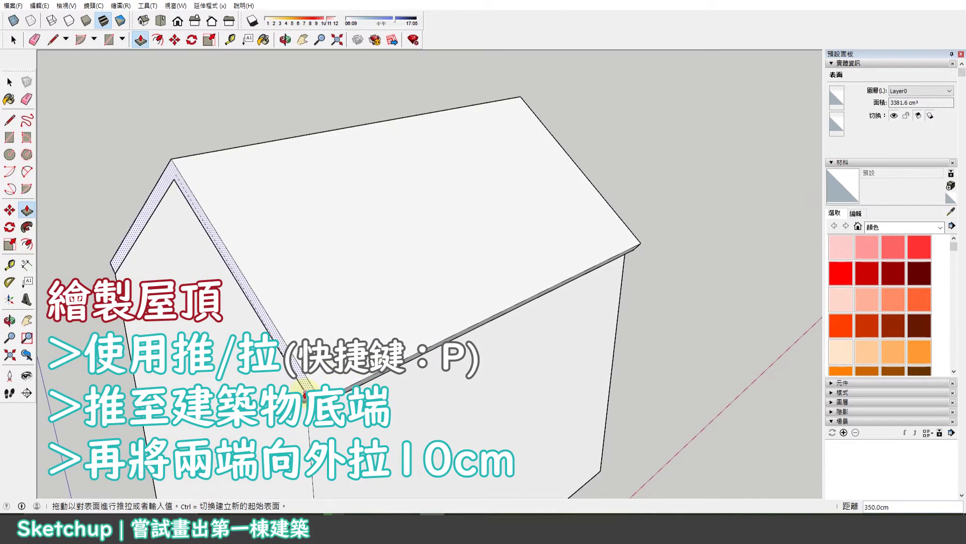
# Step: Extend the front and back gable ends of the roof outward by 10 cm each
pyautogui.click(234, 279)
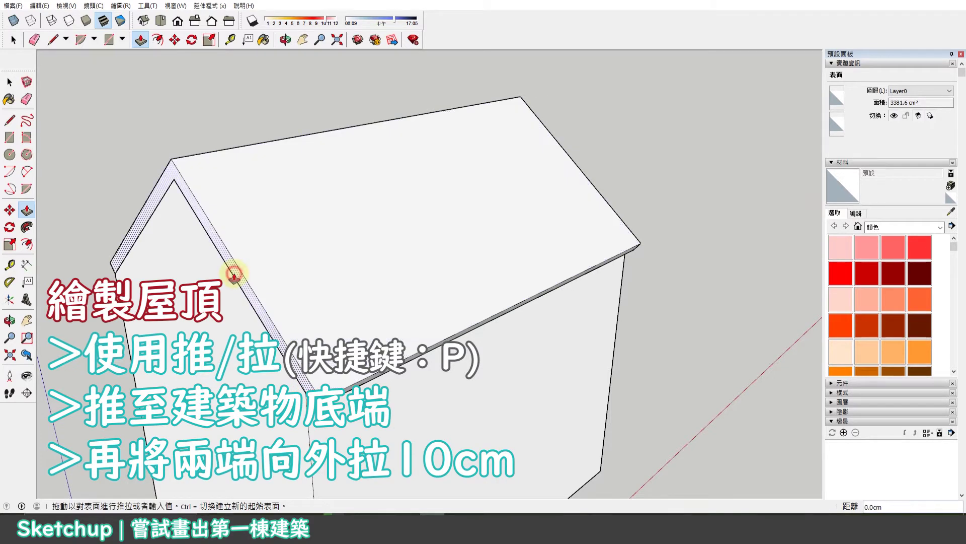
pyautogui.write('10')
pyautogui.press('Return')
pyautogui.moveTo(212, 279)
pyautogui.mouseDown(button='middle')
pyautogui.moveTo(320, 201)
pyautogui.moveTo(577, 209)
pyautogui.mouseUp(button='middle')
pyautogui.click(577, 211)
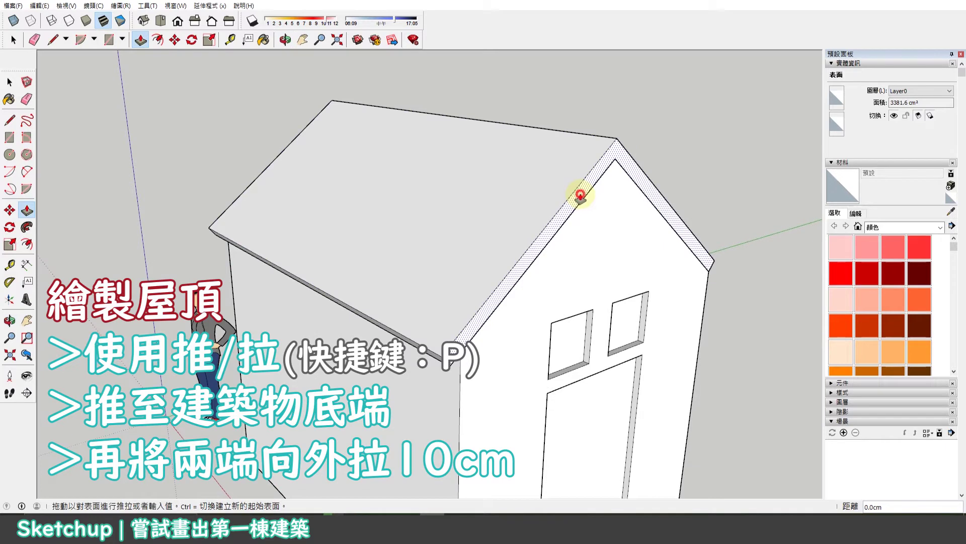
pyautogui.write('10')
pyautogui.press('Return')
pyautogui.press('space')
pyautogui.scroll(-3, 557, 209)
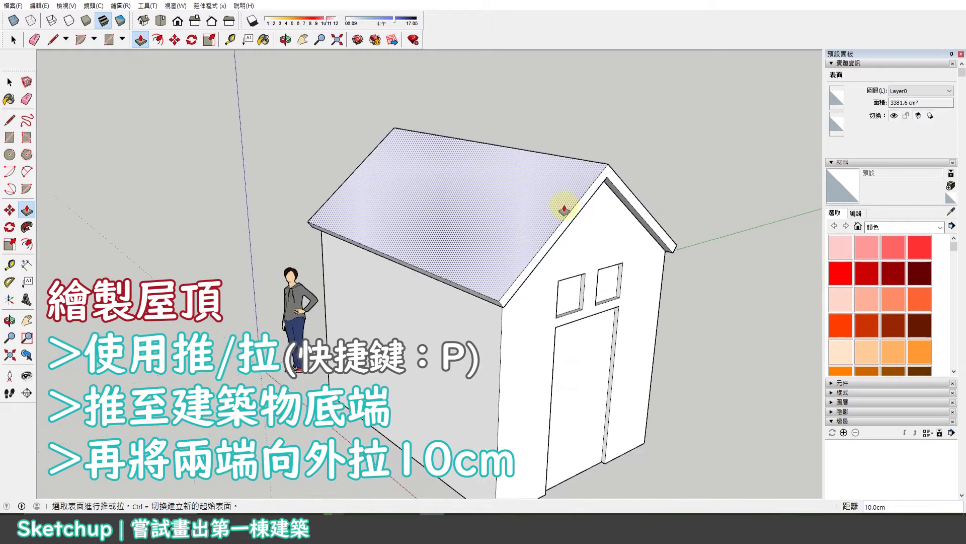
pyautogui.scroll(-2, 533, 263)
pyautogui.moveTo(647, 237)
pyautogui.mouseDown(button='middle')
pyautogui.moveTo(528, 227)
pyautogui.moveTo(461, 181)
pyautogui.mouseUp(button='middle')
pyautogui.click(466, 181)
# Step: Make the whole connected roof a component named 'roof', then deselect it and recentre the view
pyautogui.tripleClick(465, 181)
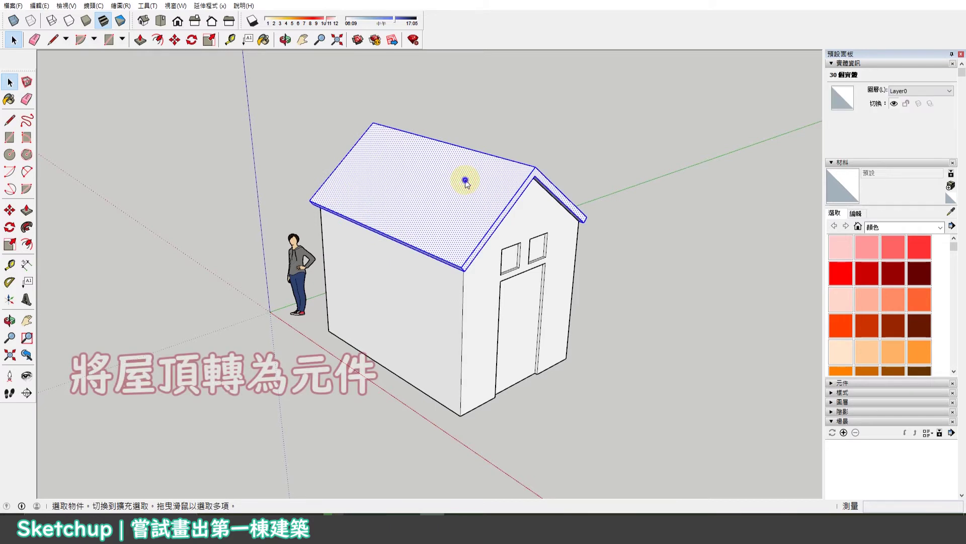
pyautogui.rightClick(465, 180)
pyautogui.click(506, 258)
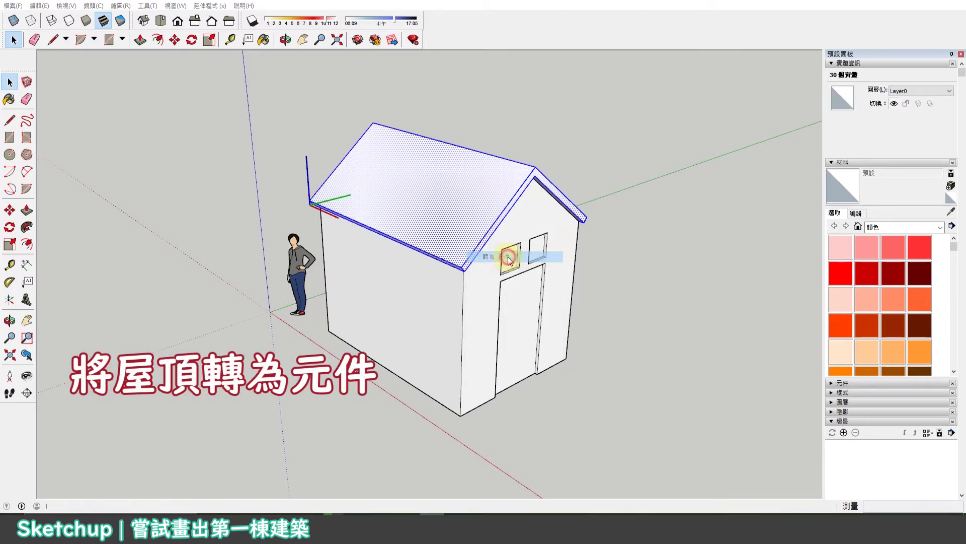
pyautogui.write('roof')
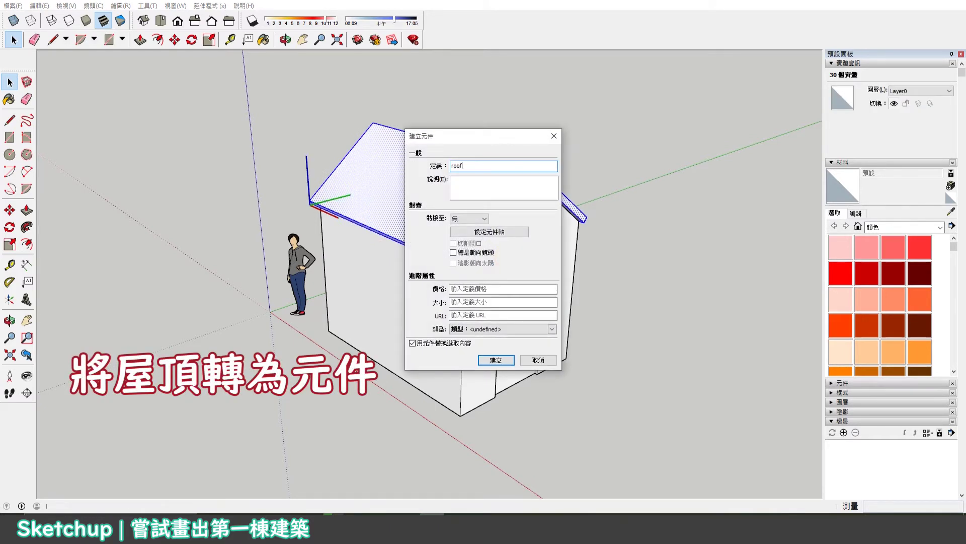
pyautogui.click(496, 360)
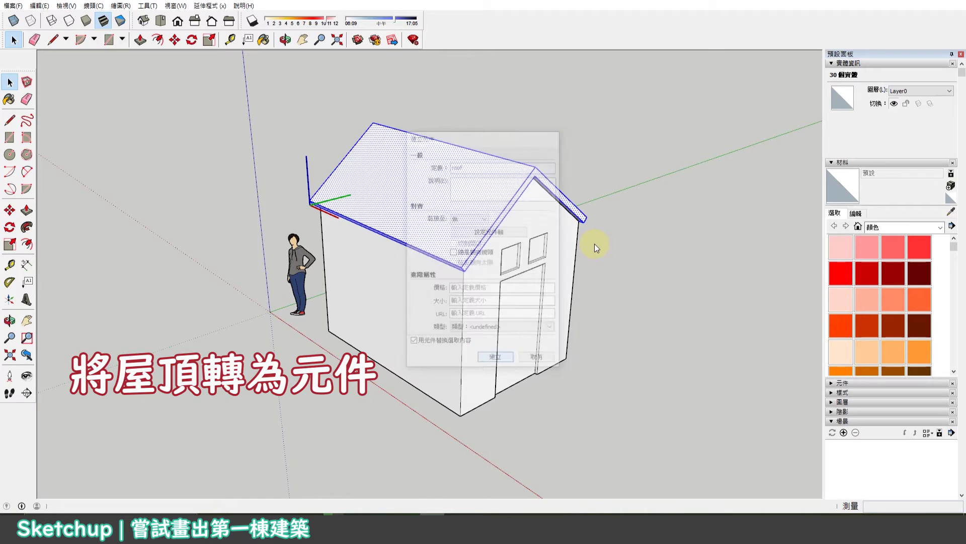
pyautogui.click(653, 258)
pyautogui.moveTo(650, 259)
pyautogui.keyDown('shift'); pyautogui.mouseDown(button='middle')
pyautogui.moveTo(545, 327)
pyautogui.moveTo(335, 309)
pyautogui.moveTo(205, 313)
pyautogui.moveTo(426, 319)
pyautogui.moveTo(519, 371)
pyautogui.moveTo(500, 319)
pyautogui.moveTo(500, 270)
pyautogui.moveTo(517, 302)
pyautogui.mouseUp(button='middle'); pyautogui.keyUp('shift')
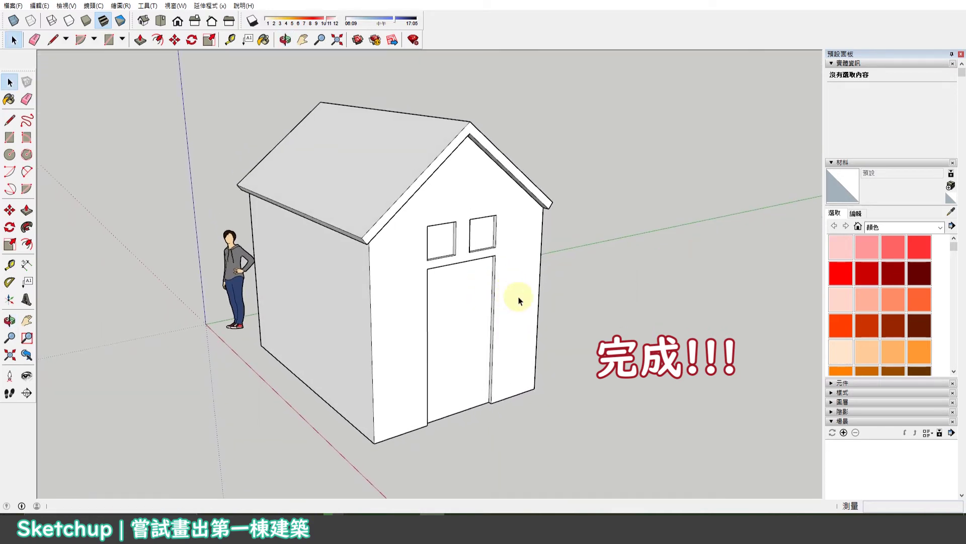